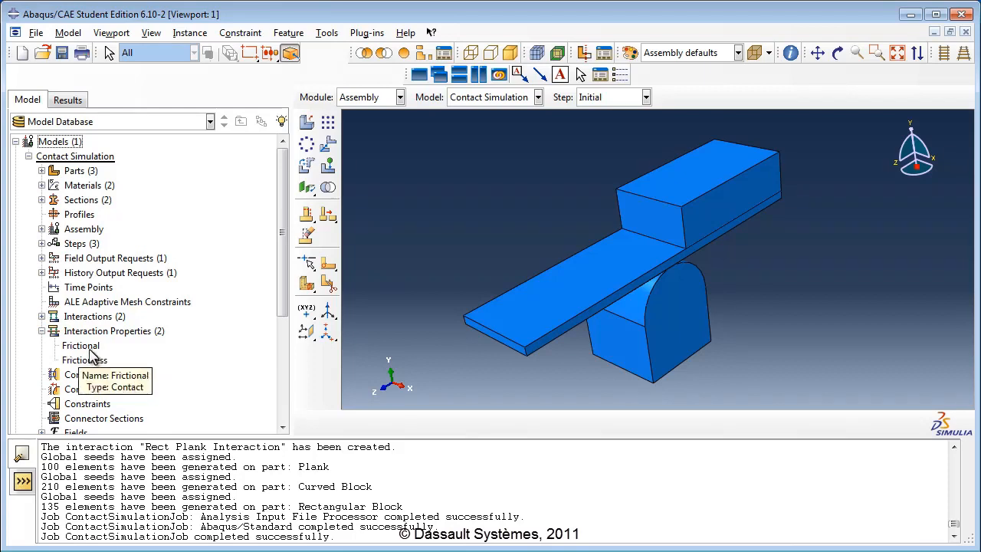
# - Review the settings of the Frictional and Frictionless contact properties
pyautogui.doubleClick(89, 350)
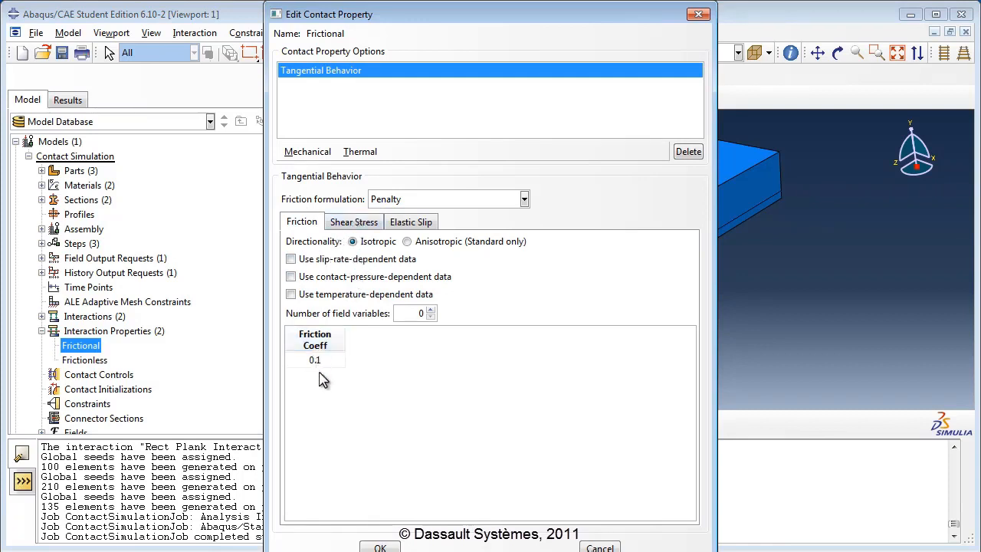
pyautogui.click(382, 547)
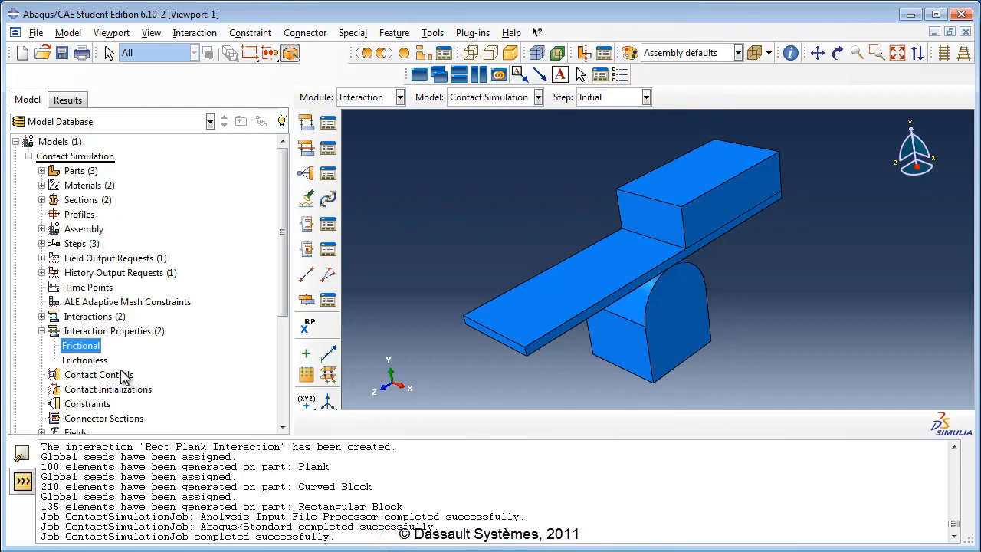
pyautogui.doubleClick(86, 360)
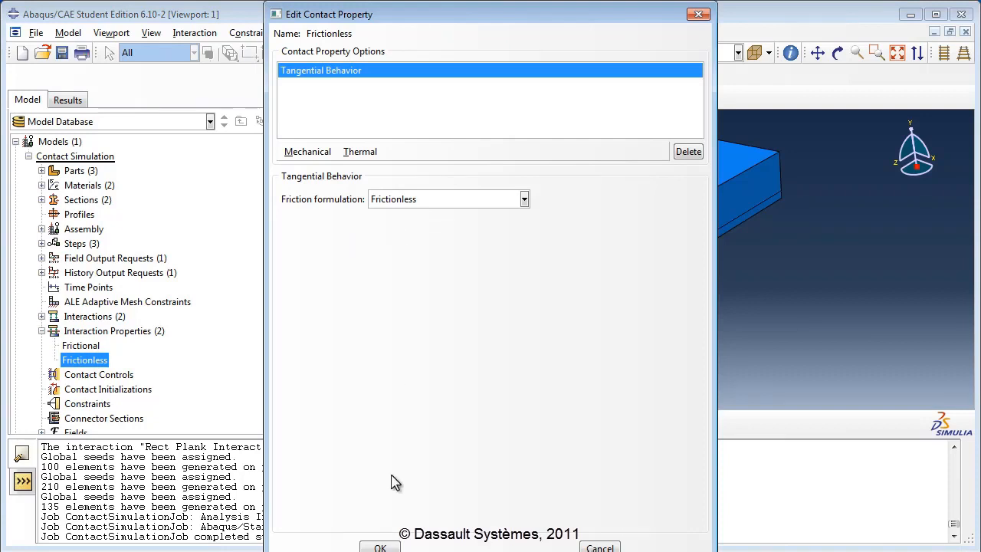
pyautogui.click(381, 547)
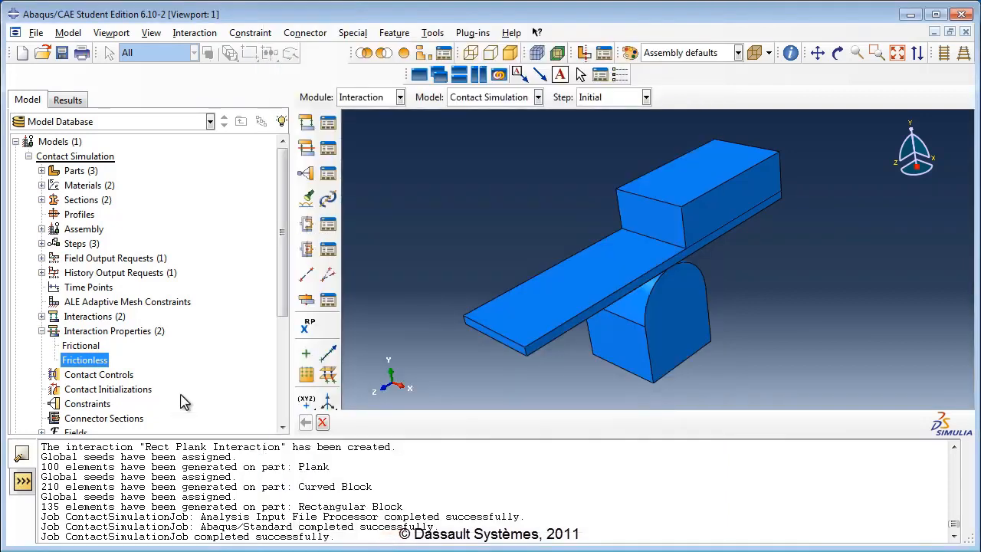
# - Delete the existing Curved Plank Interaction and Rect Plank Interaction from the model
pyautogui.click(42, 317)
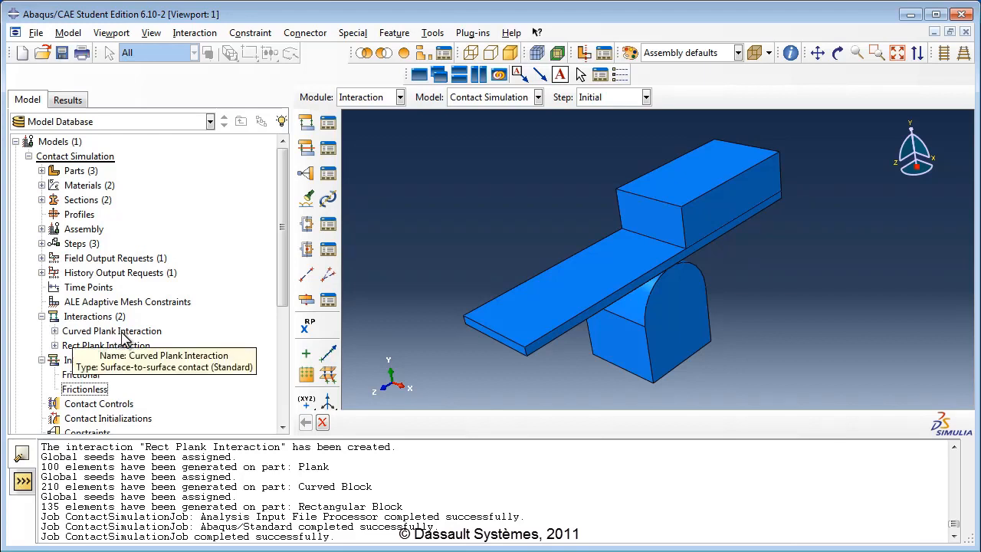
pyautogui.rightClick(126, 333)
pyautogui.click(156, 403)
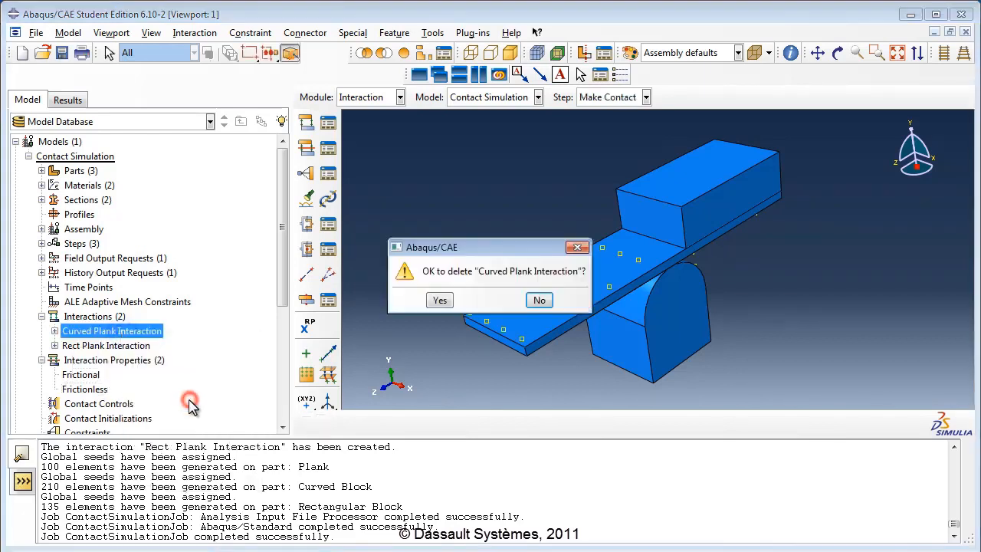
pyautogui.click(434, 302)
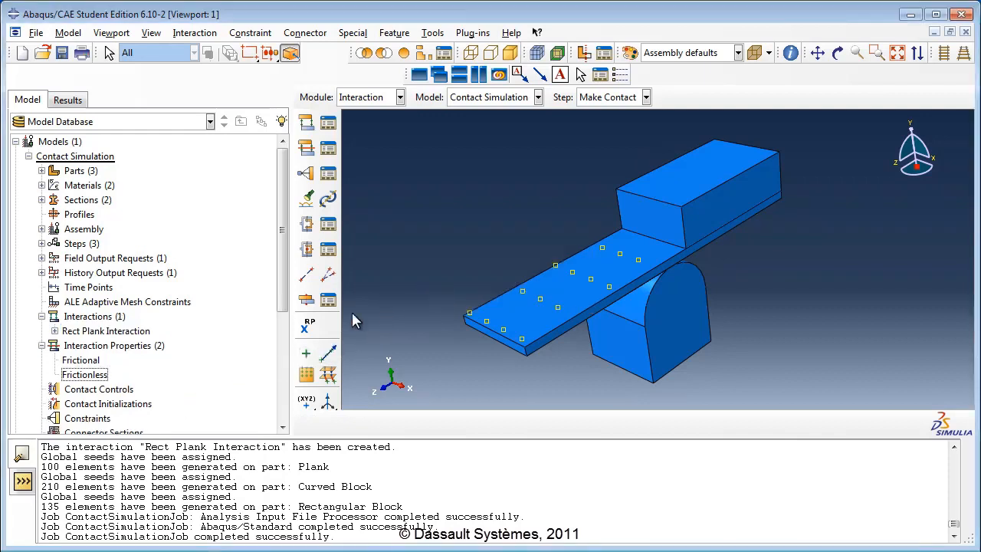
pyautogui.rightClick(135, 337)
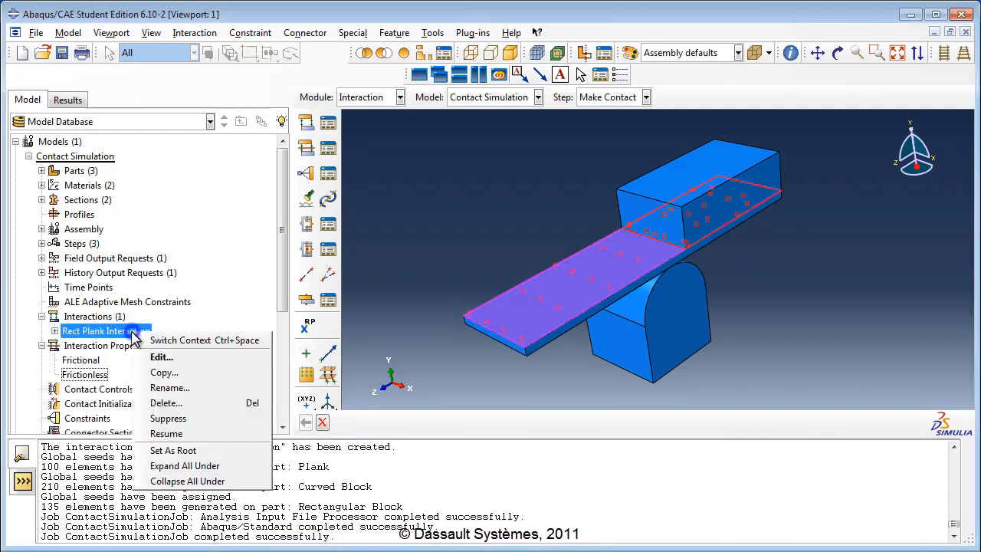
pyautogui.click(213, 404)
pyautogui.click(438, 300)
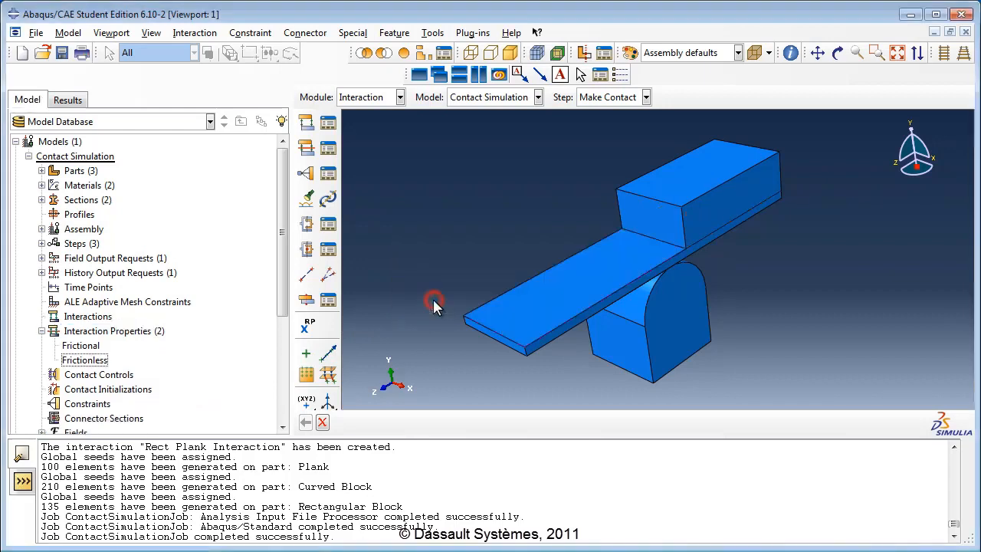
# - Create a General contact (Standard) interaction named ContactBetweenParts in the Initial step
pyautogui.doubleClick(88, 316)
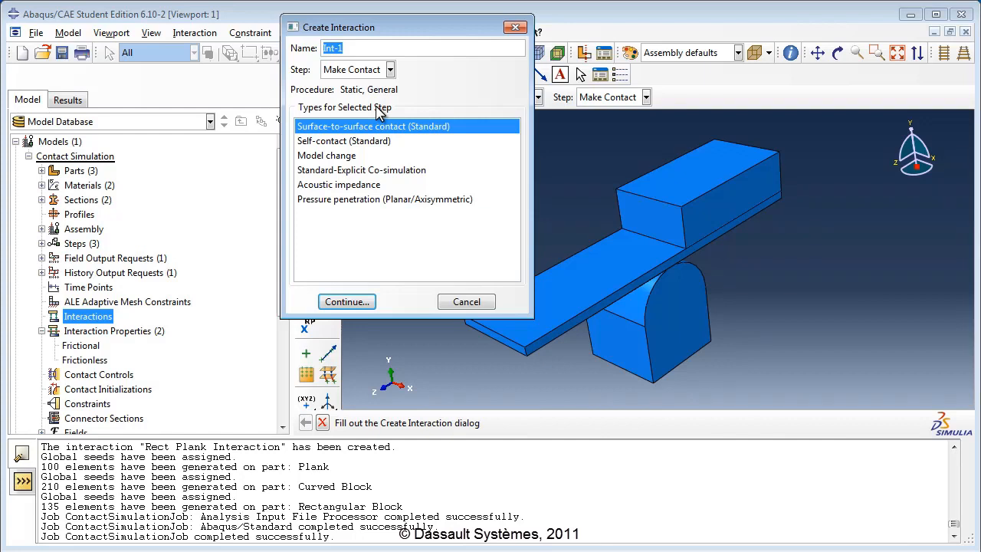
pyautogui.click(369, 70)
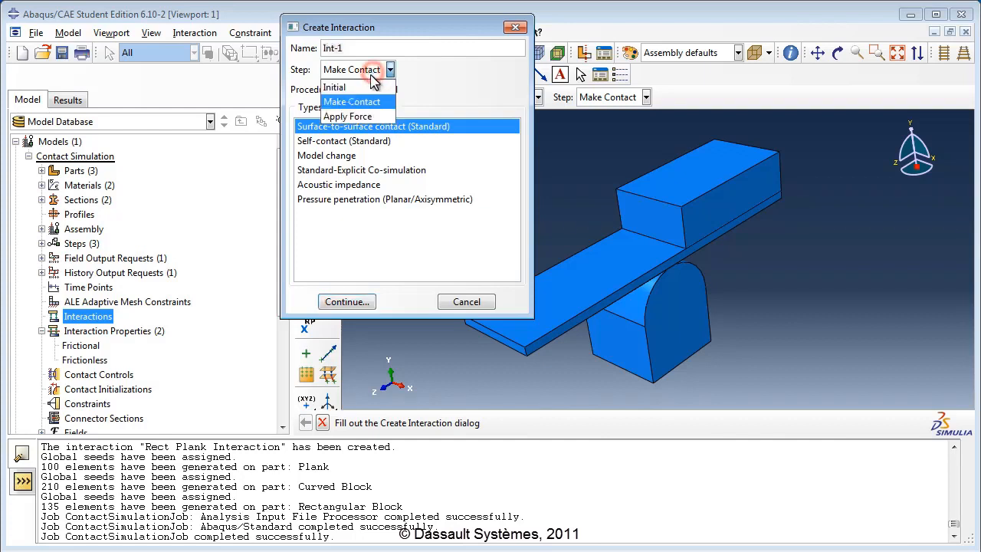
pyautogui.click(374, 87)
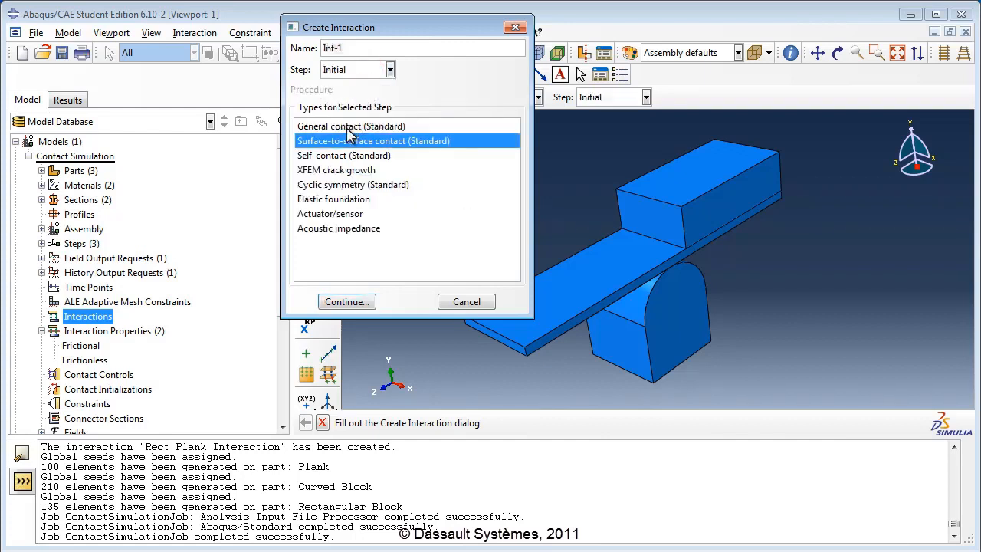
pyautogui.click(349, 127)
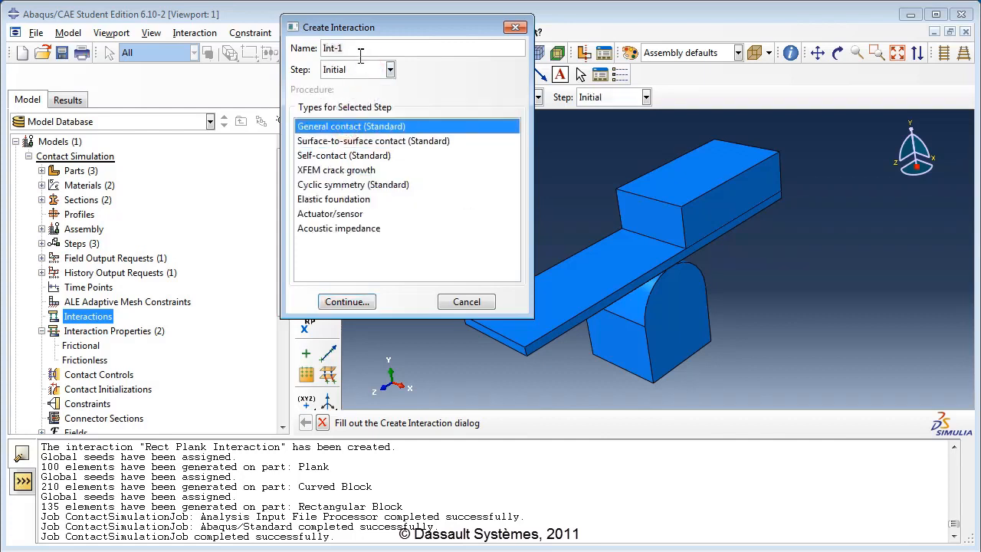
pyautogui.moveTo(358, 48); pyautogui.dragTo(312, 63)
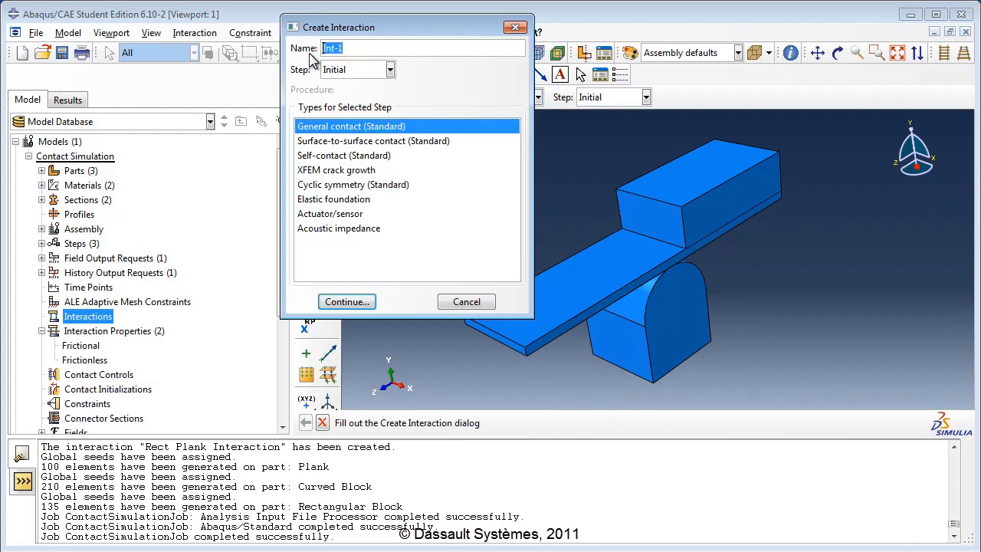
pyautogui.write('ContactBetweenParts')
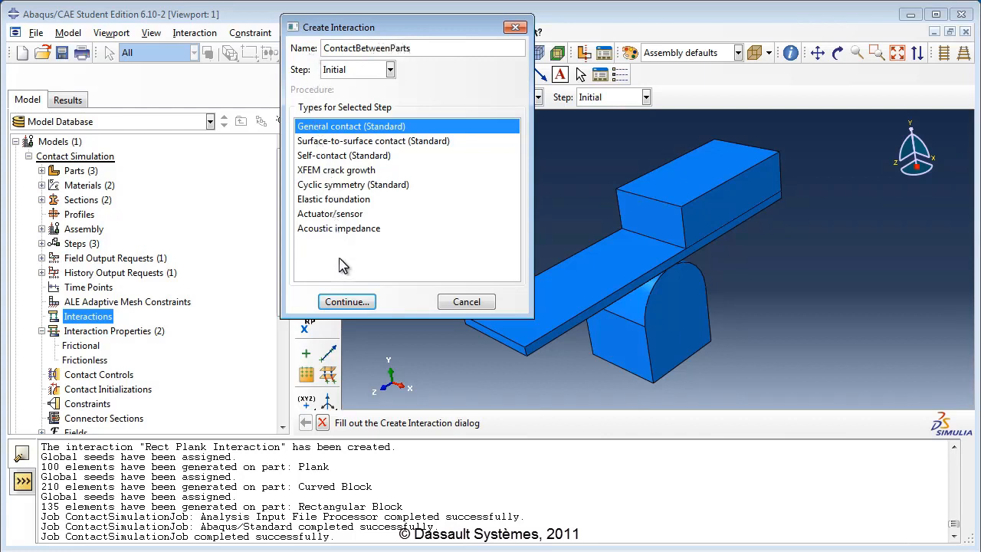
pyautogui.click(349, 302)
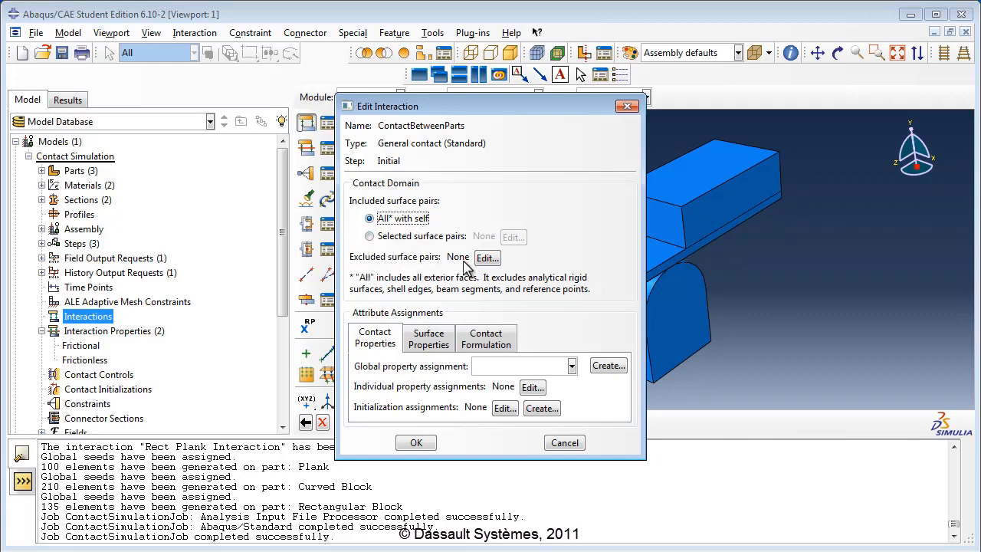
# - Inspect the surface pairs available for exclusion without excluding any, and set the interaction's global property assignment to Frictionless
pyautogui.click(488, 258)
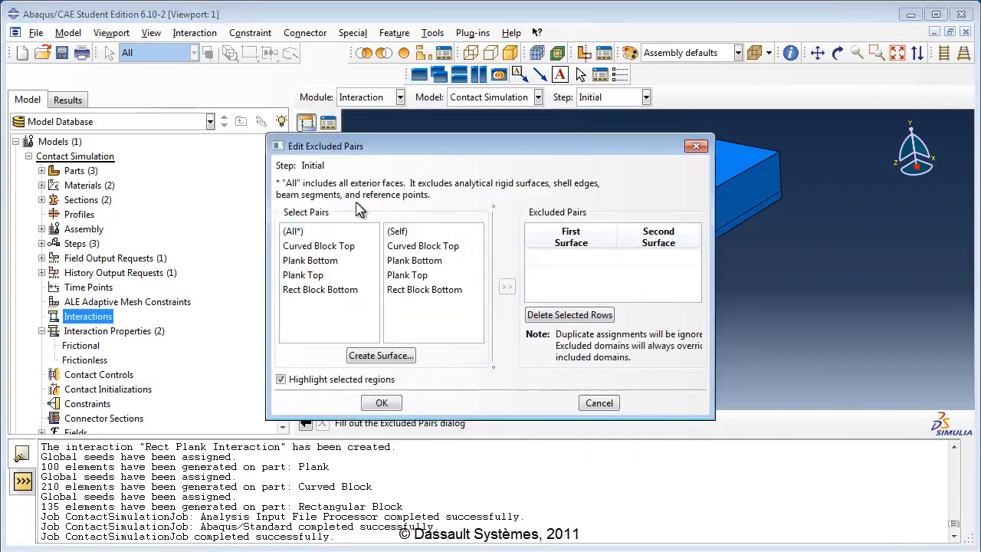
pyautogui.click(604, 404)
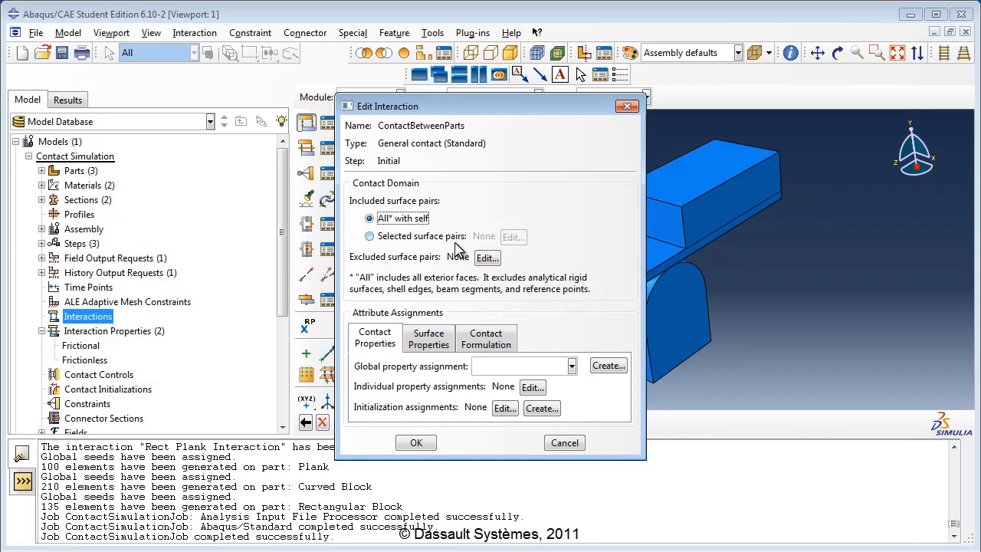
pyautogui.click(378, 345)
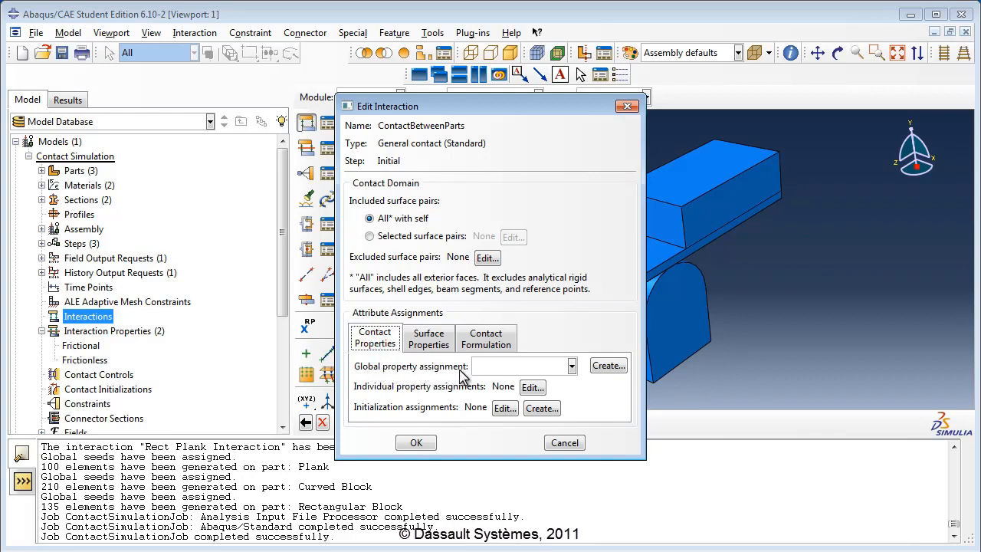
pyautogui.click(512, 367)
pyautogui.click(502, 382)
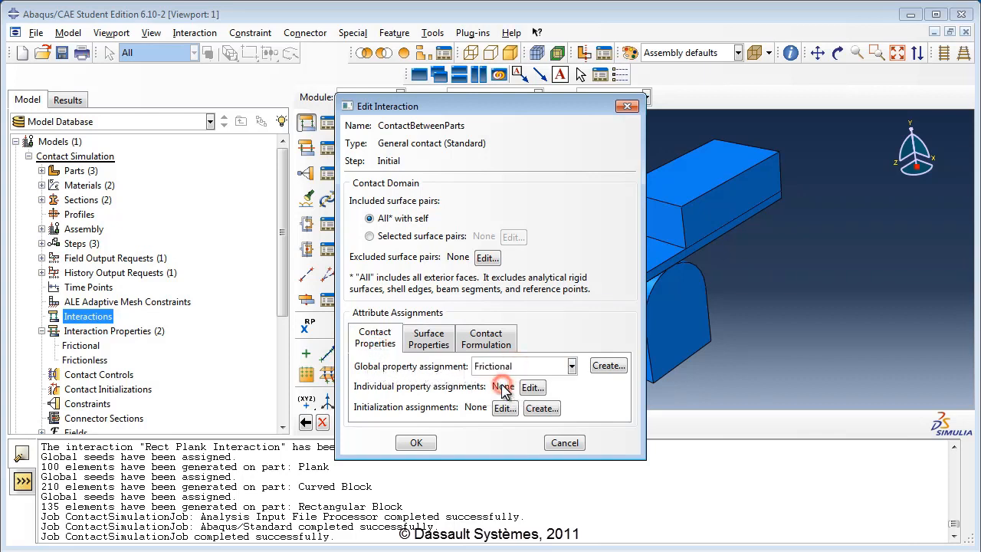
pyautogui.click(509, 367)
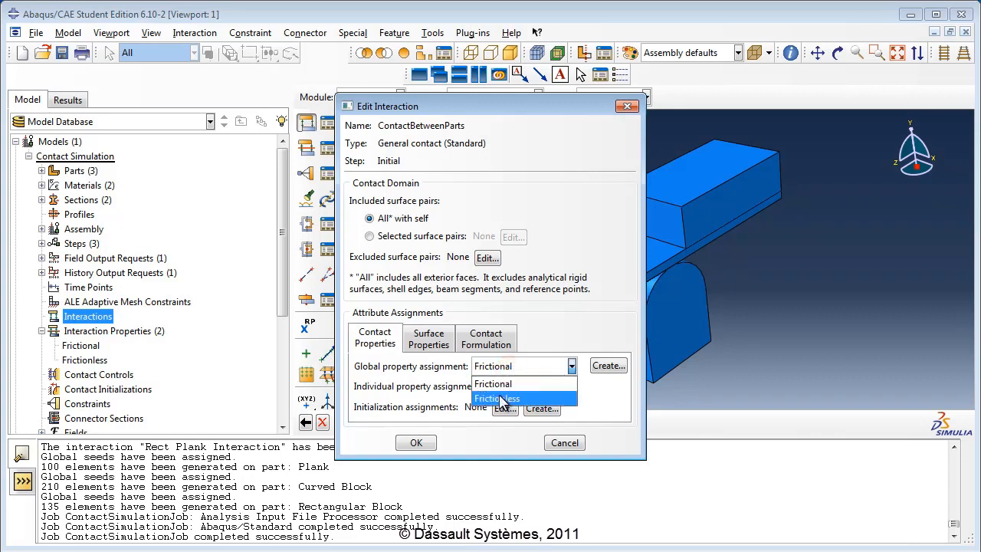
pyautogui.click(503, 399)
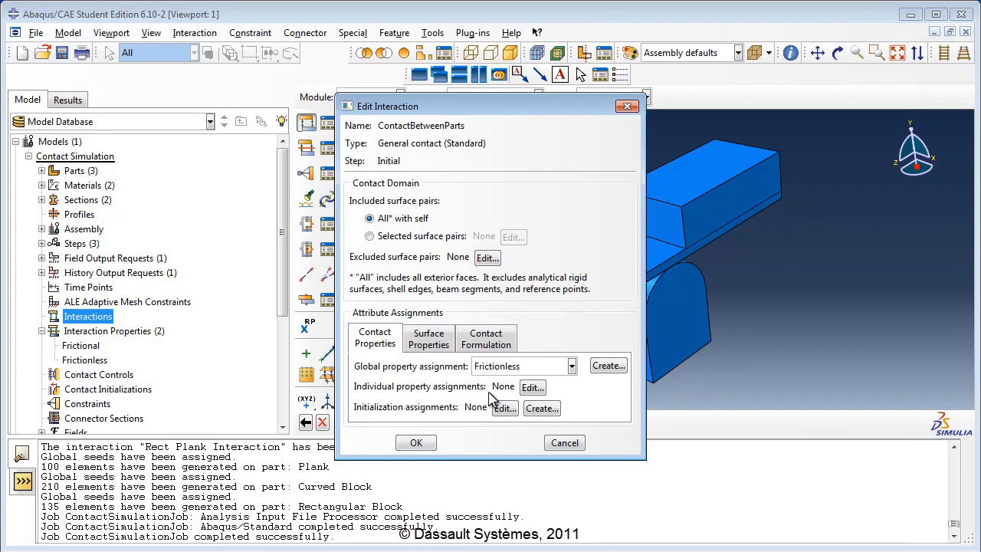
# - Add an individual contact property assignment giving the Curved Block Top and Plank Bottom surface pair the Frictional property
pyautogui.click(532, 388)
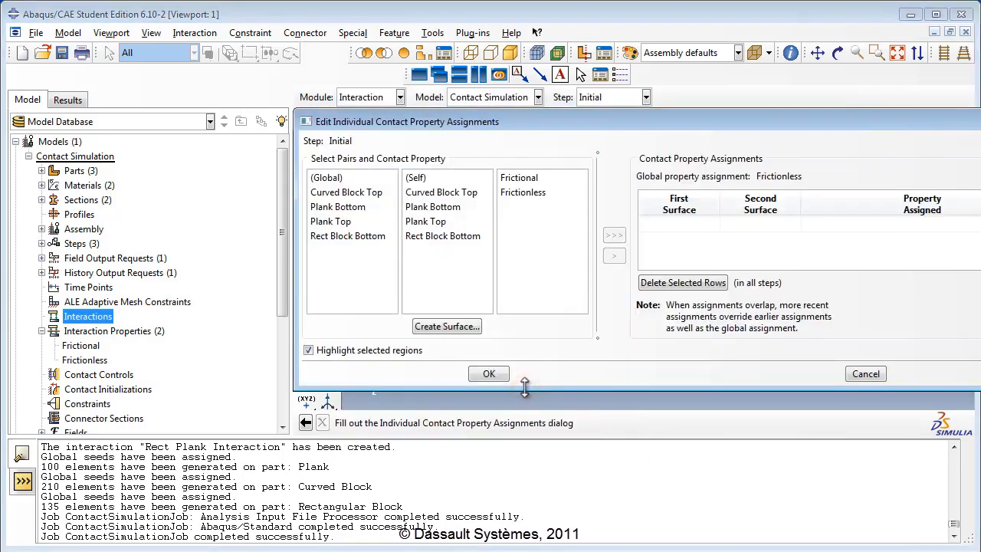
pyautogui.moveTo(382, 127); pyautogui.dragTo(837, 74)
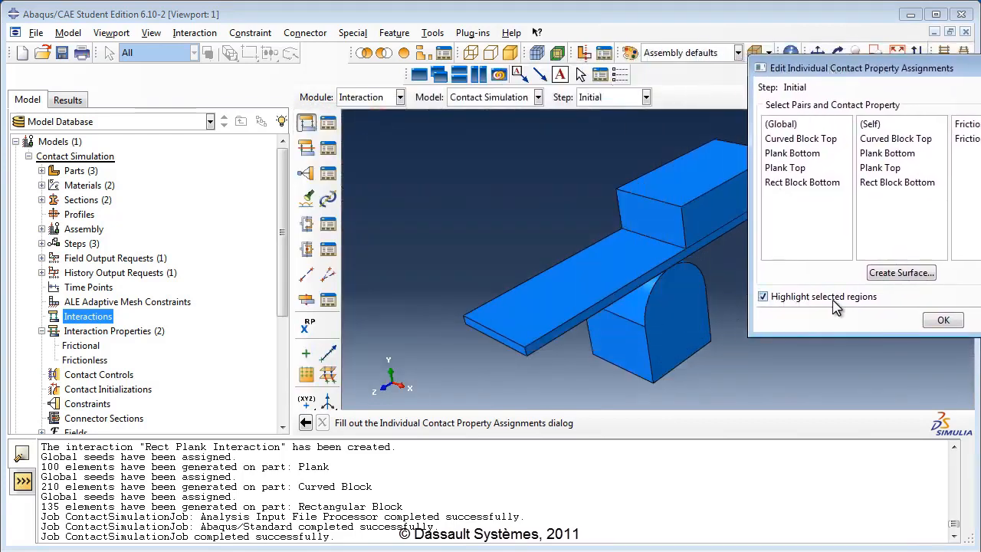
pyautogui.click(805, 141)
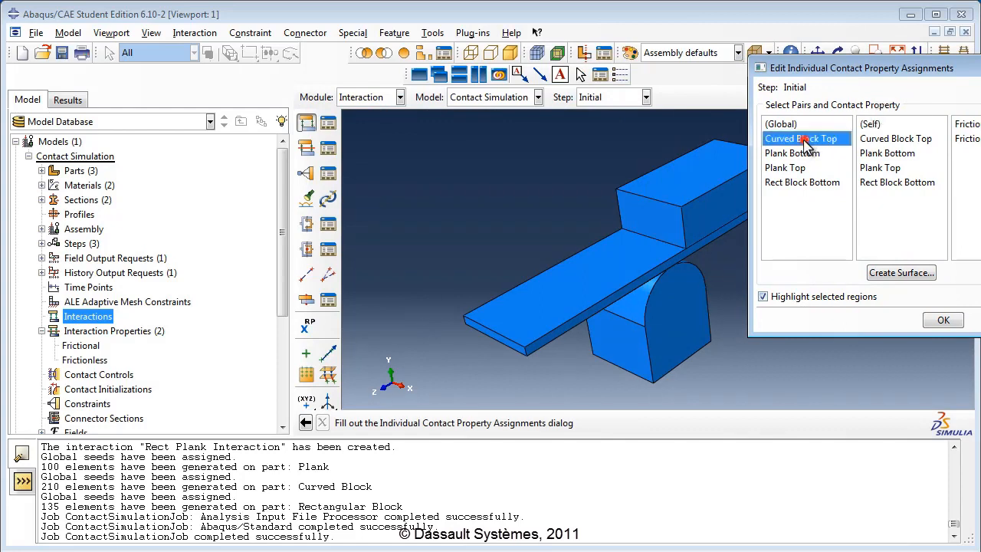
pyautogui.click(874, 156)
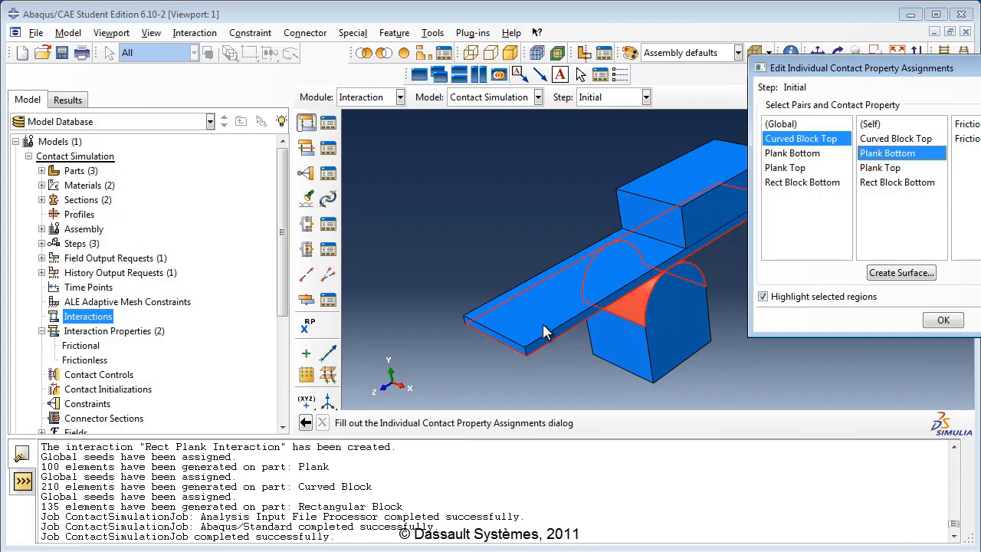
pyautogui.moveTo(920, 67); pyautogui.dragTo(851, 81)
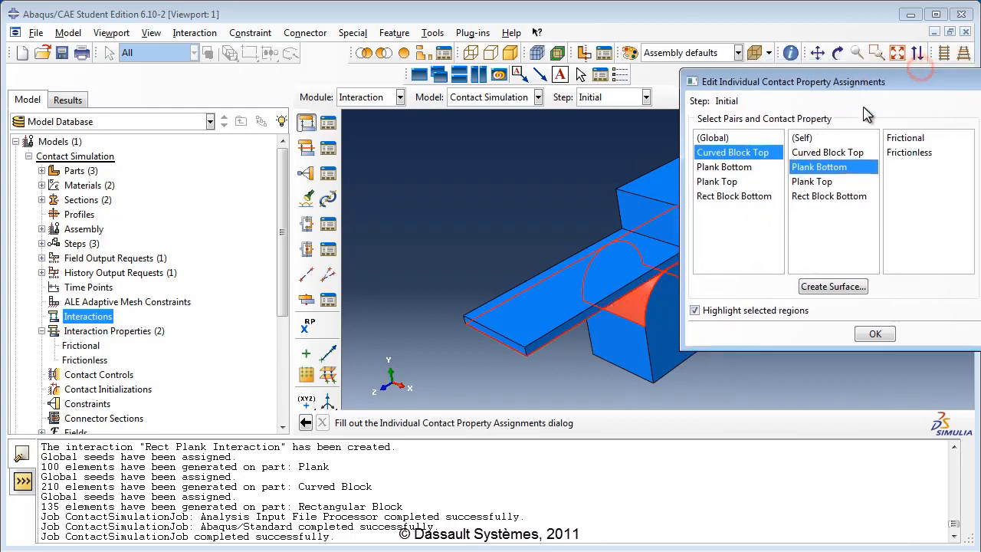
pyautogui.click(897, 139)
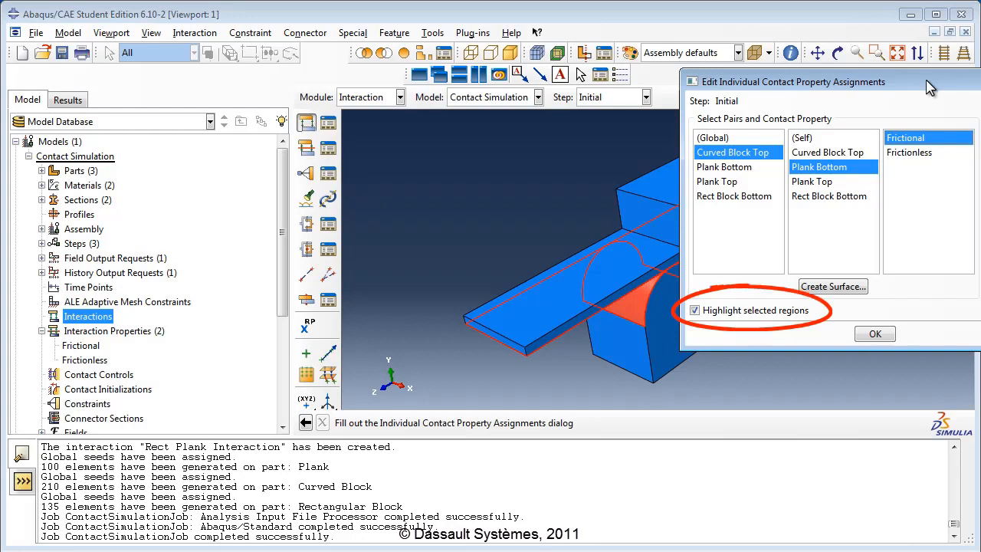
pyautogui.moveTo(926, 83); pyautogui.dragTo(410, 116)
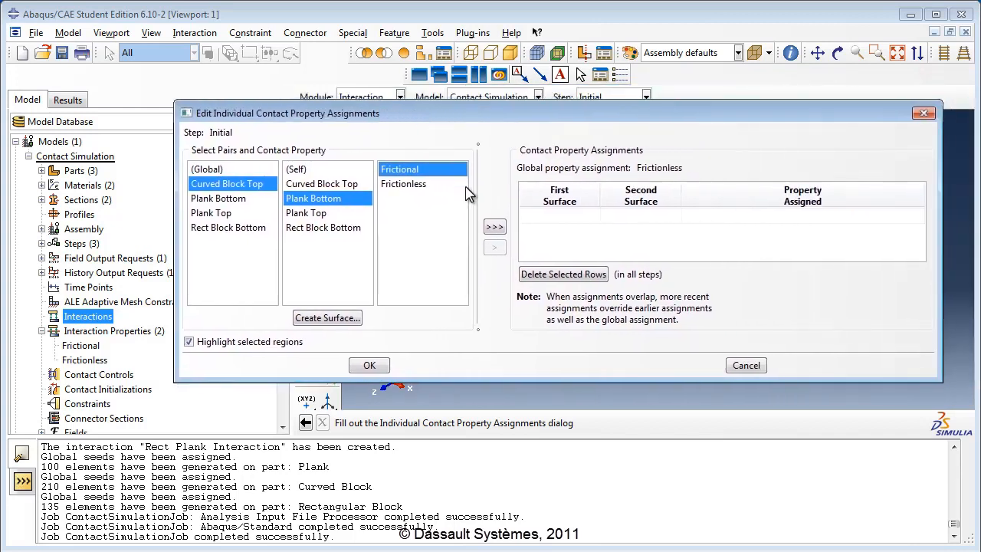
pyautogui.click(494, 227)
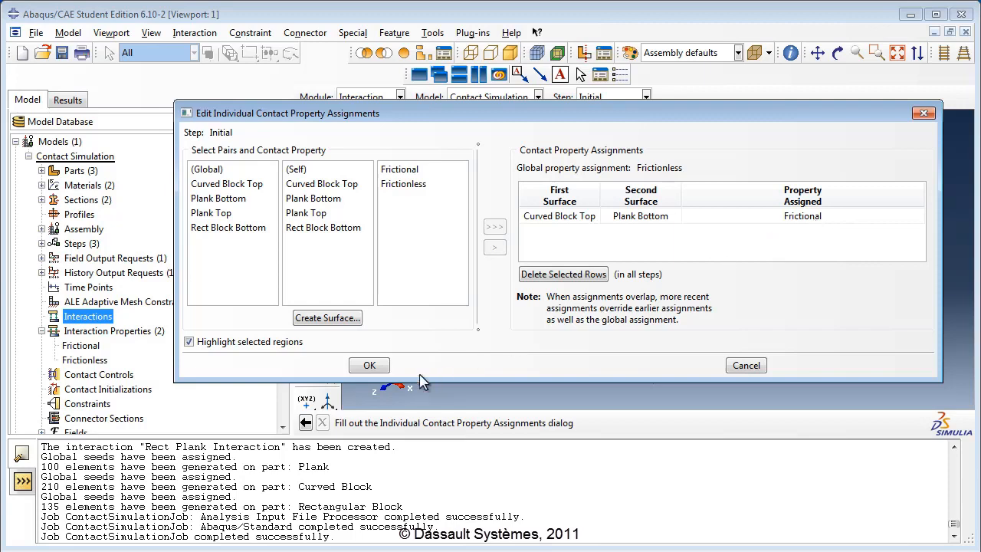
pyautogui.click(381, 365)
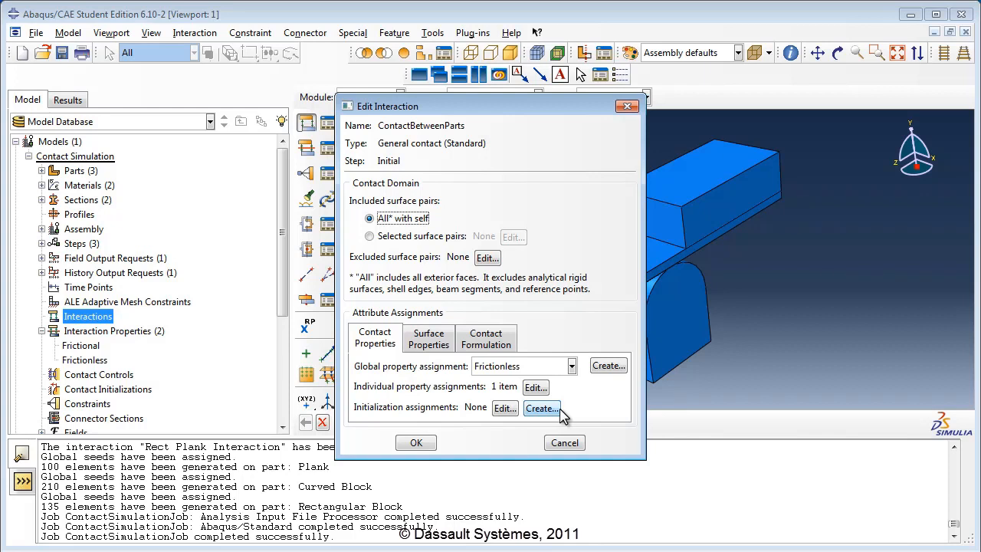
# - Turn off automatic smoothing assignment for geometric faces in the interaction's surface properties
pyautogui.click(438, 344)
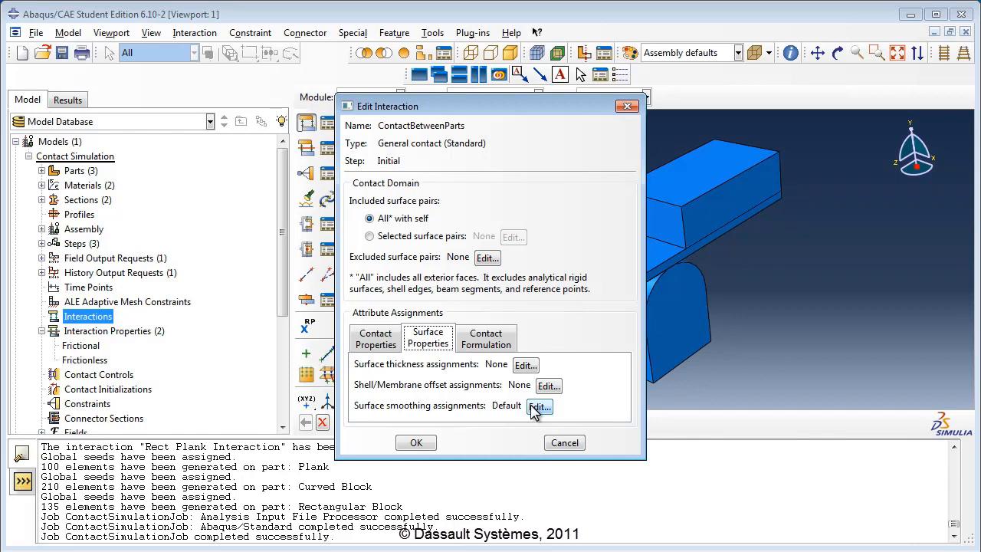
pyautogui.click(539, 407)
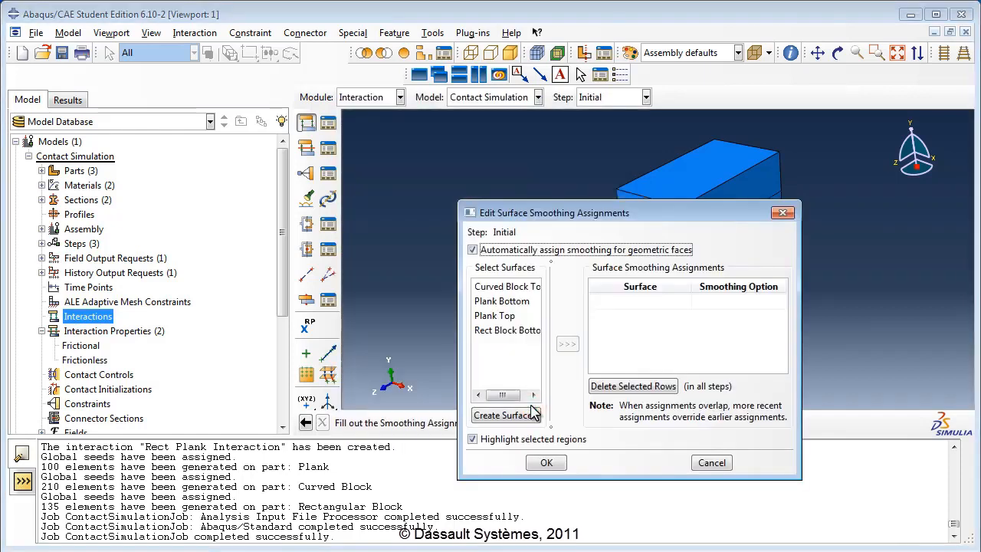
pyautogui.click(473, 250)
pyautogui.click(547, 463)
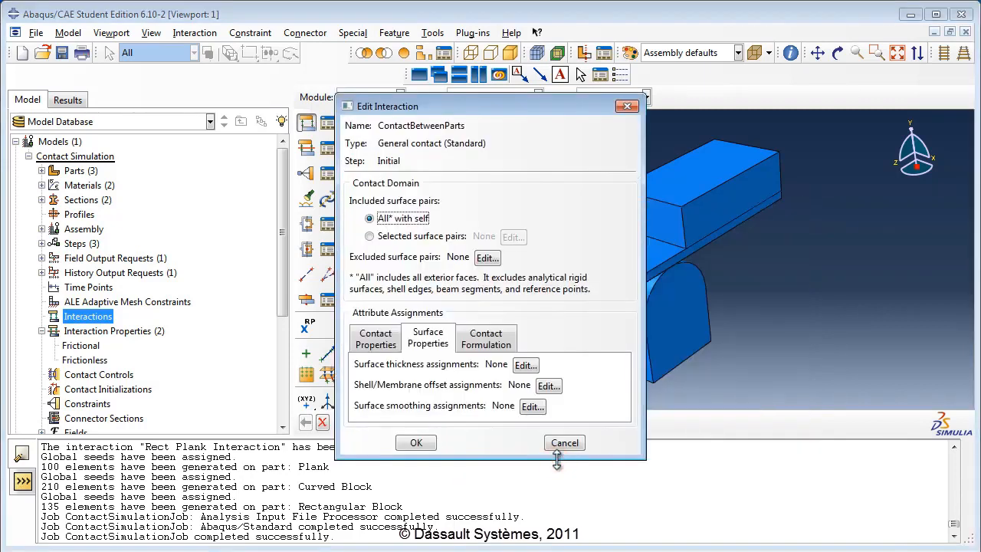
# - Review the contact formulation of ContactBetweenParts without adding master-slave assignments, and save the interaction
pyautogui.click(486, 342)
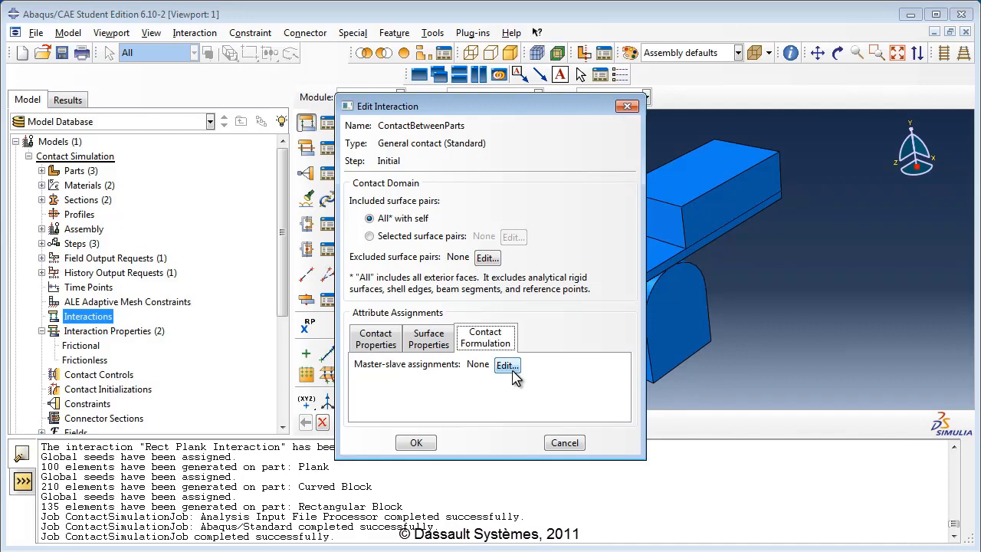
pyautogui.click(416, 442)
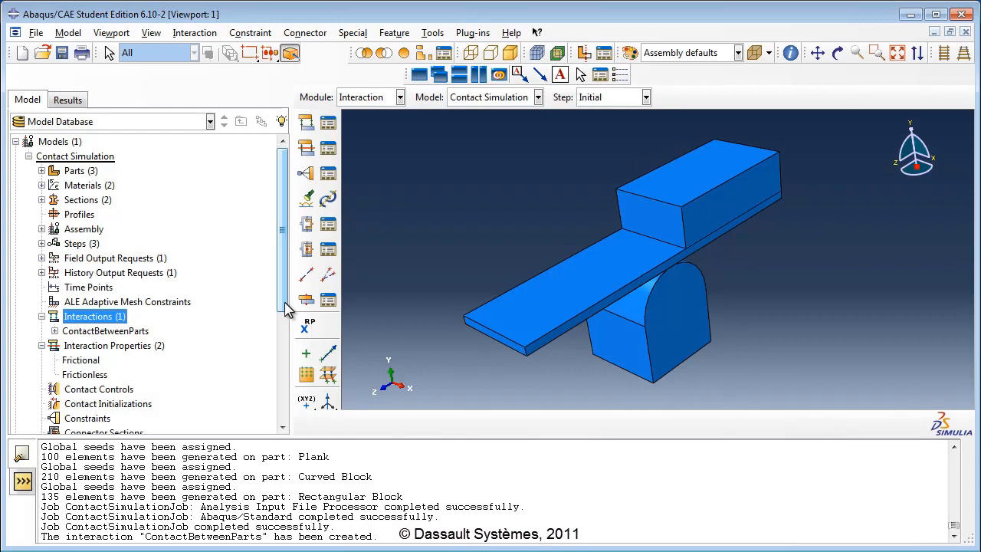
# - Create a job named GeneralContactSimulationJob for the Contact Simulation model, keeping the default full analysis settings
pyautogui.moveTo(285, 308); pyautogui.dragTo(297, 431)
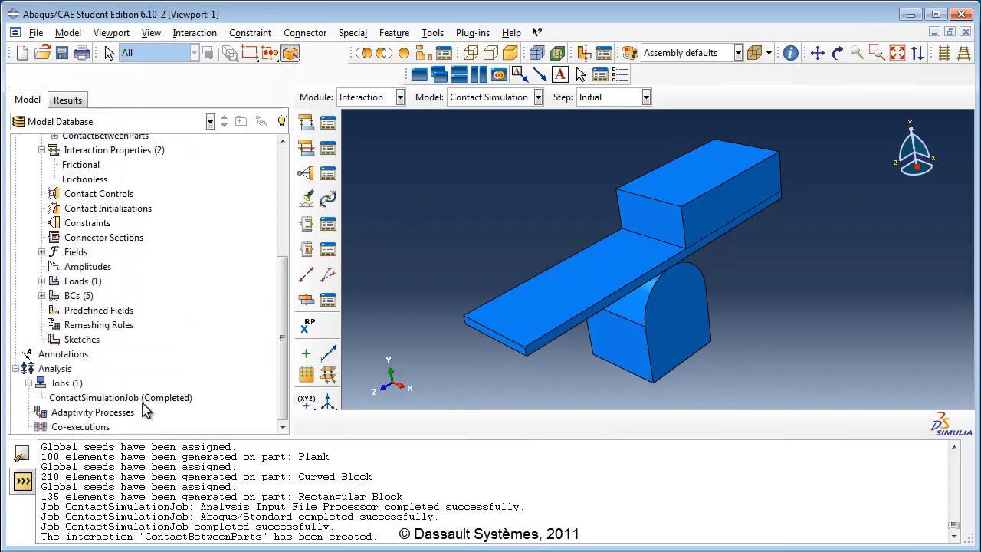
pyautogui.doubleClick(67, 383)
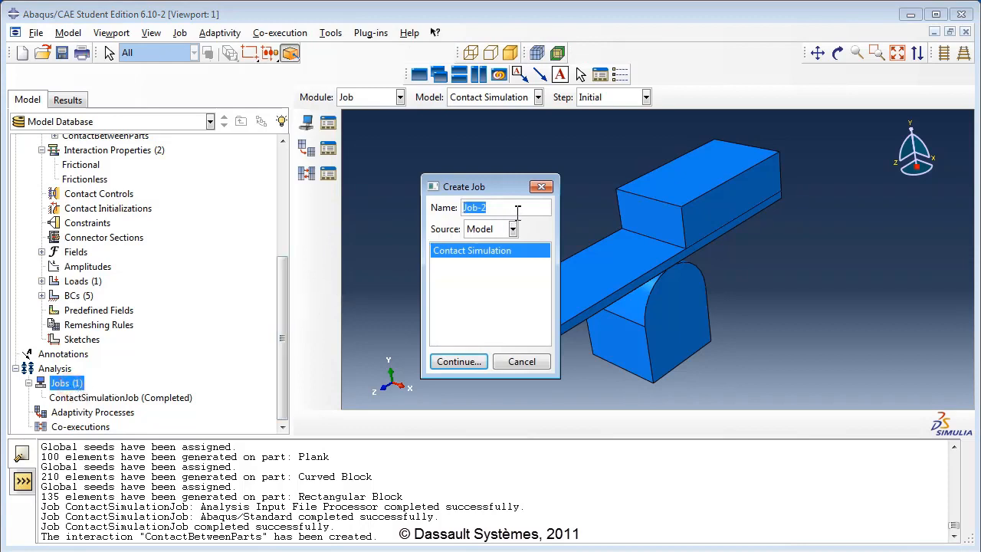
pyautogui.write('GeneralCon')
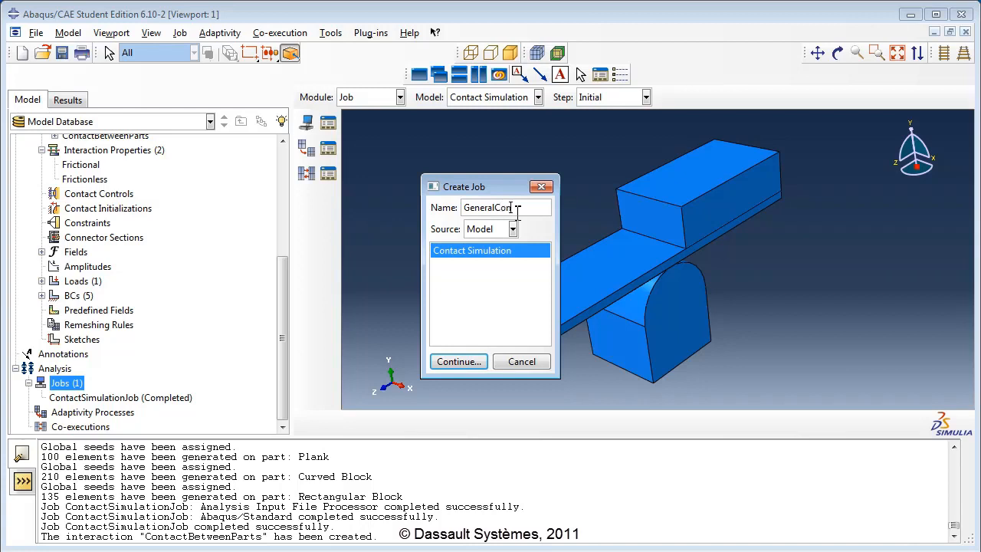
pyautogui.write('tactSimulationJob')
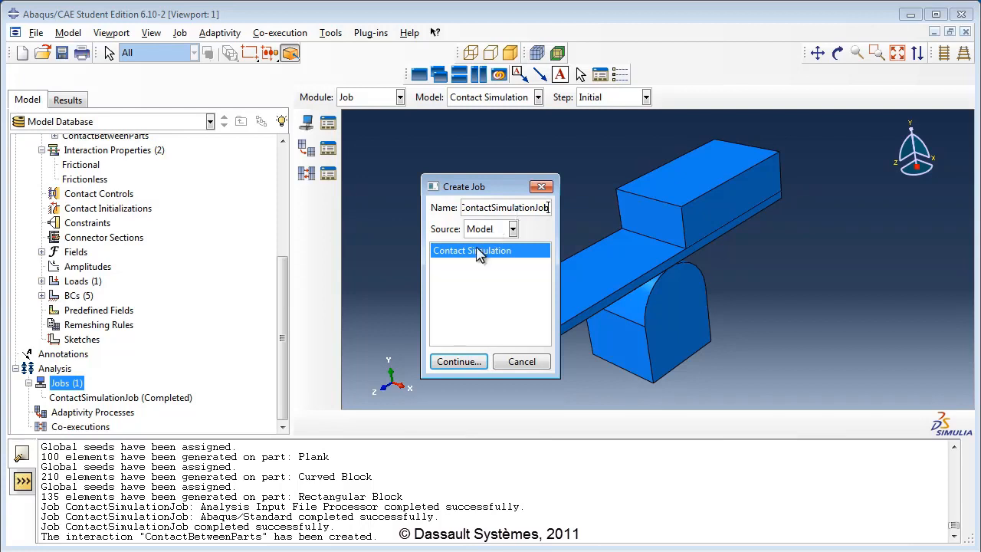
pyautogui.click(460, 359)
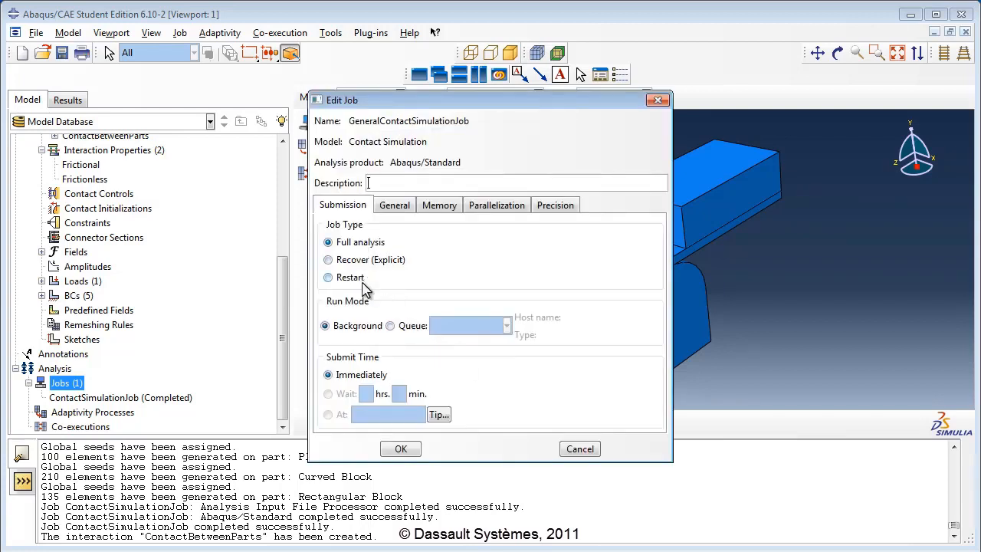
pyautogui.click(393, 448)
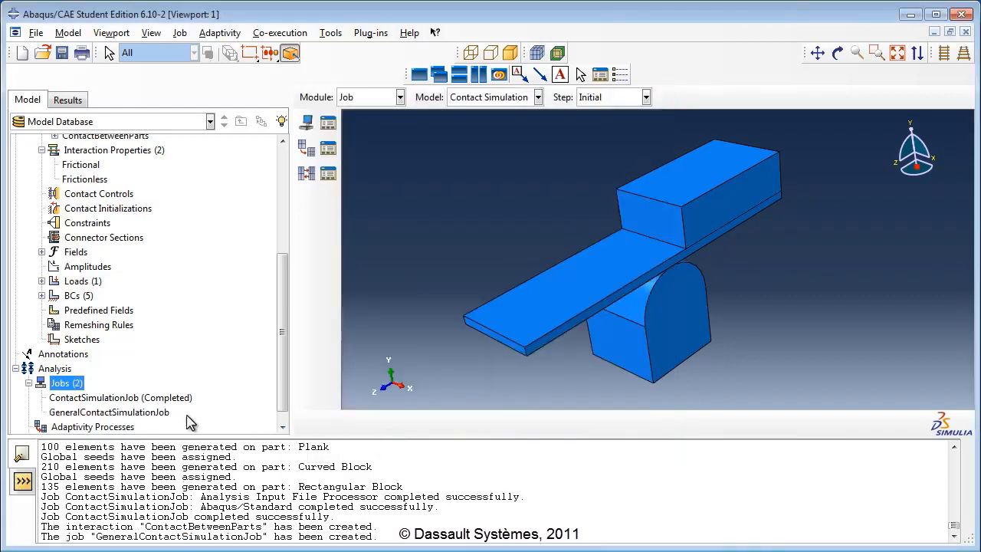
# - Submit GeneralContactSimulationJob for analysis and open its results
pyautogui.click(144, 414)
pyautogui.rightClick(145, 414)
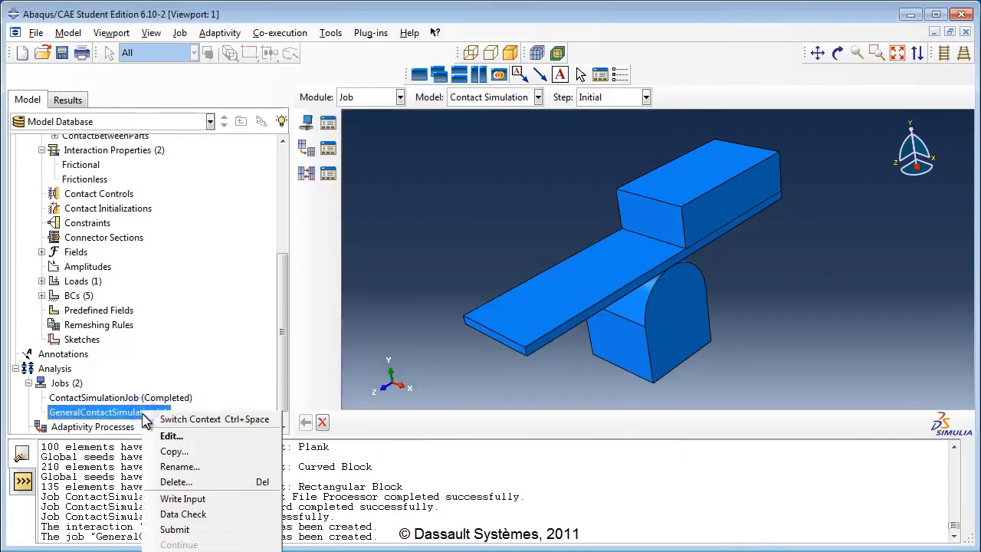
pyautogui.click(211, 532)
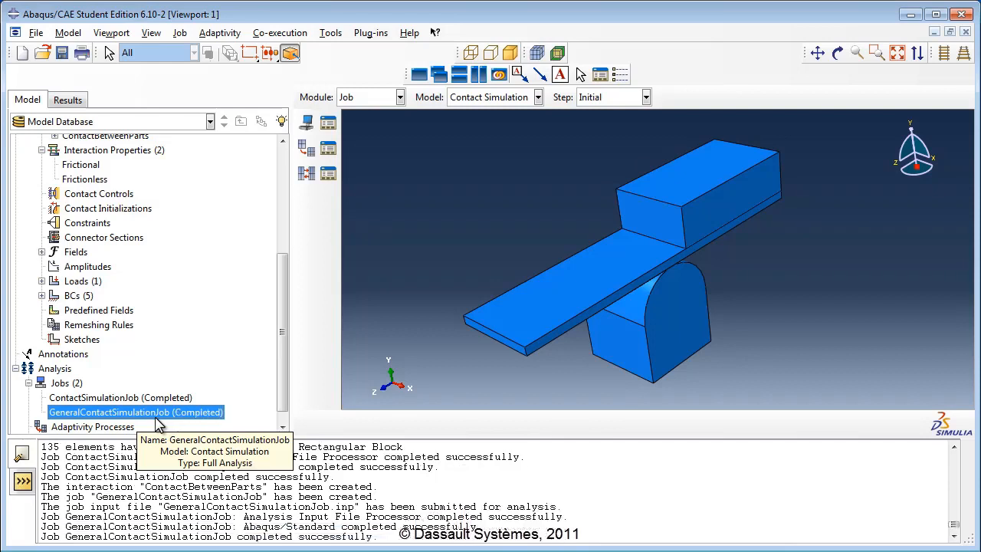
pyautogui.rightClick(189, 418)
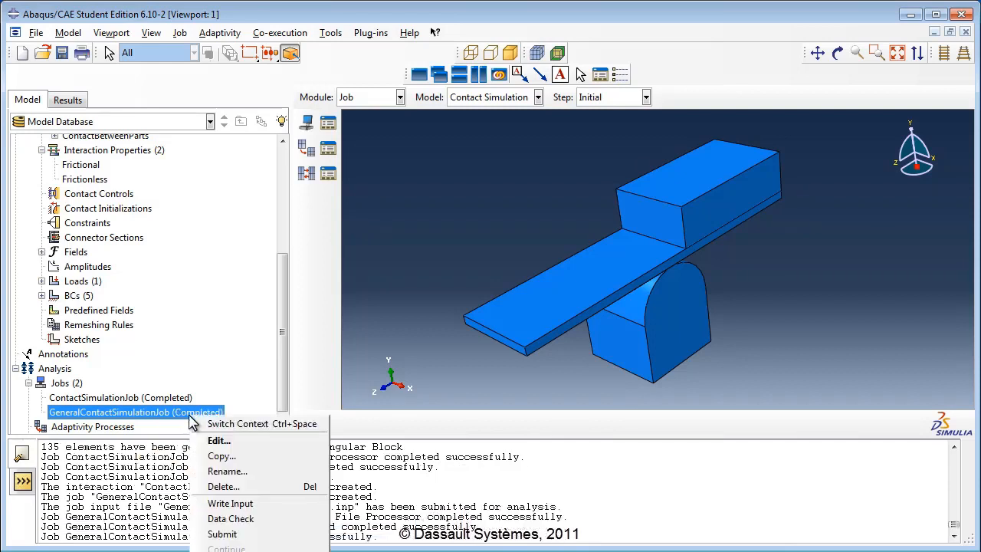
pyautogui.click(230, 551)
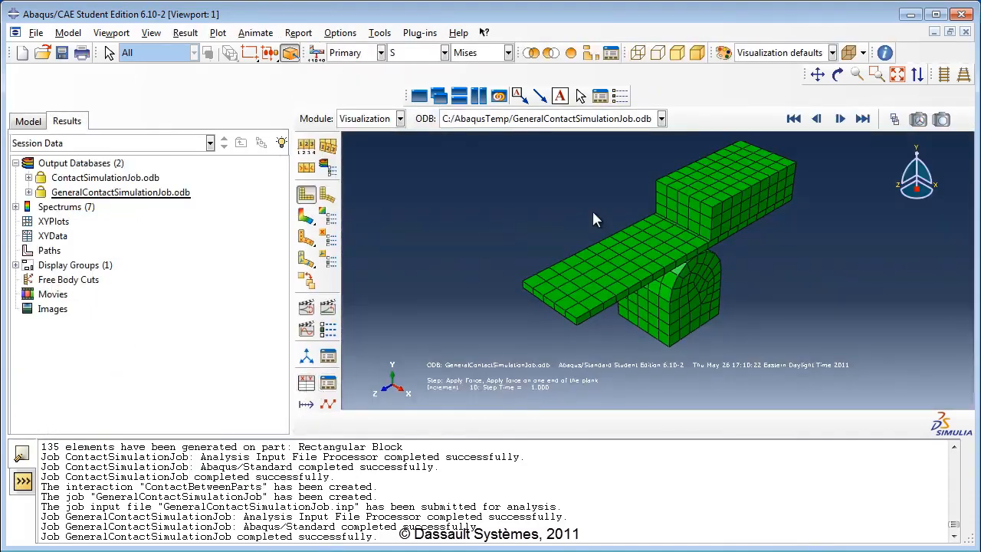
# - Plot the deformed shape and overlay the Mises stress contours on it
pyautogui.click(327, 195)
pyautogui.click(306, 196)
pyautogui.click(325, 195)
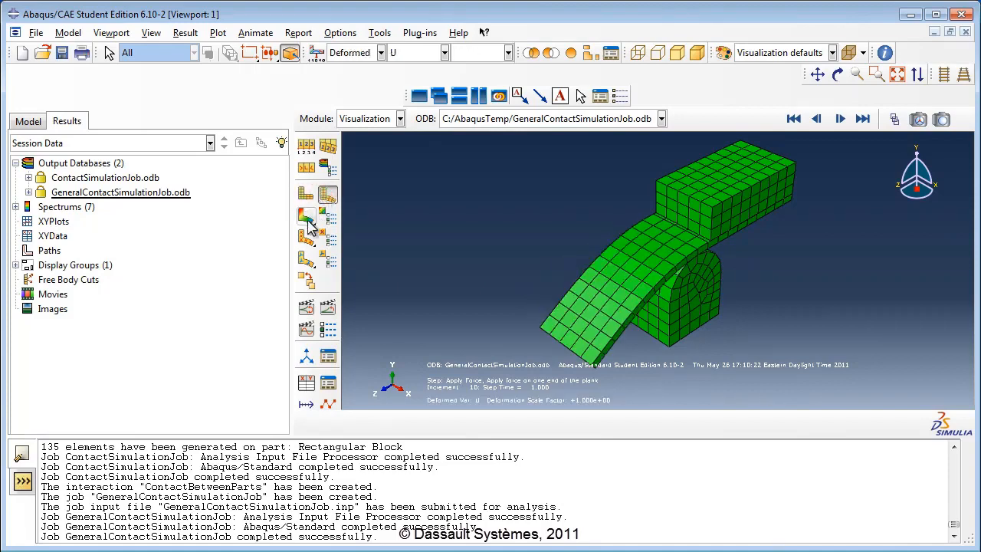
pyautogui.click(308, 217)
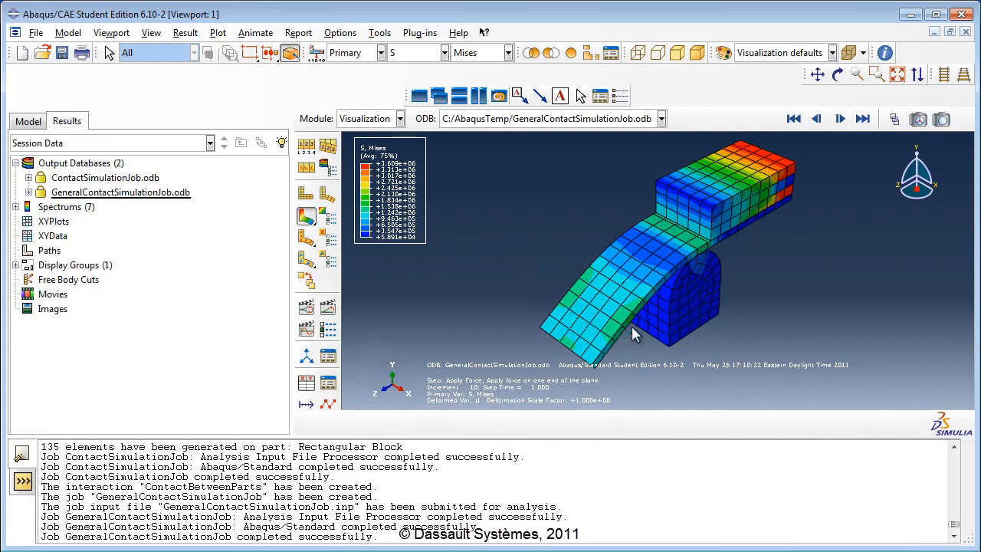
# - Display the contact pressure (CPRESS) contours and open the frame selector, placing it clear of the model
pyautogui.click(397, 53)
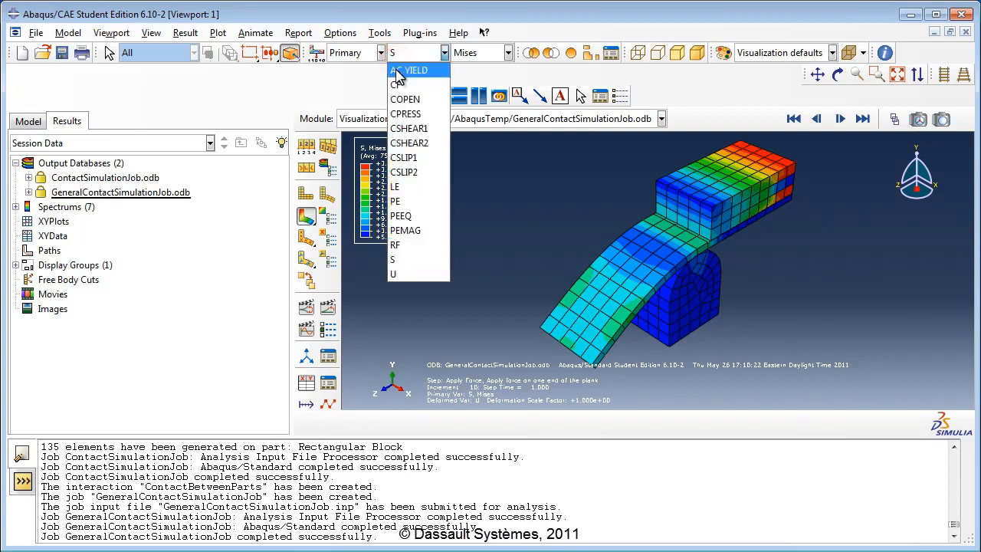
pyautogui.click(404, 113)
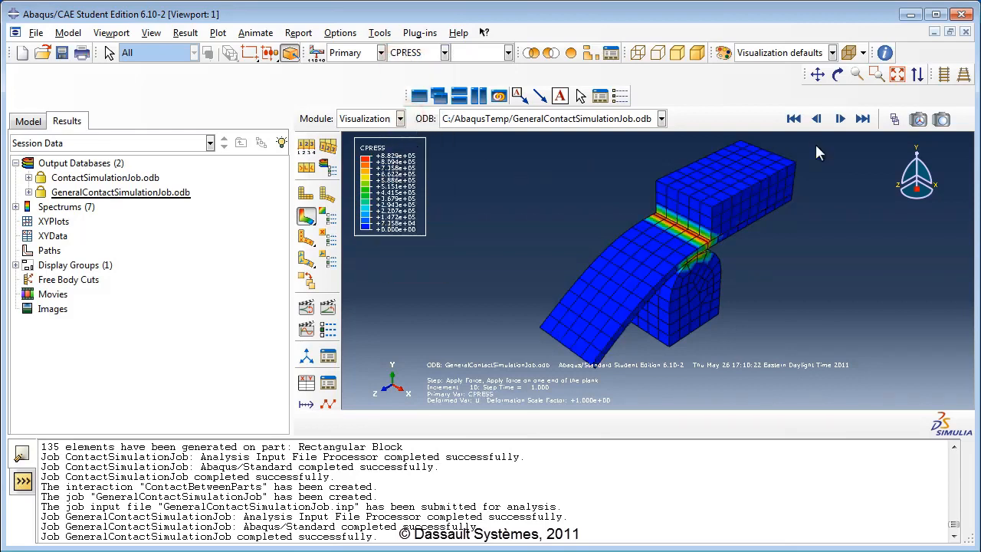
pyautogui.click(896, 120)
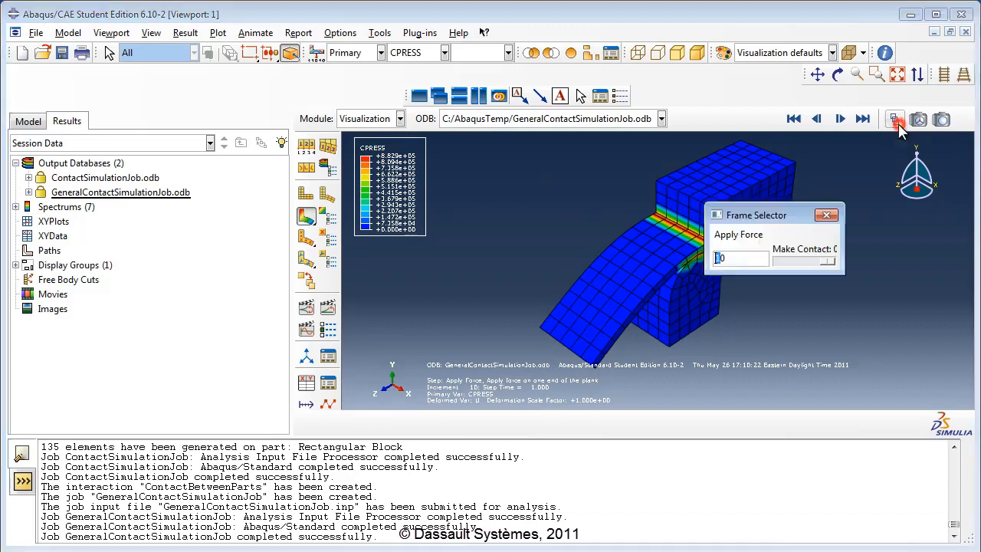
pyautogui.click(826, 260)
pyautogui.moveTo(782, 219); pyautogui.dragTo(867, 226)
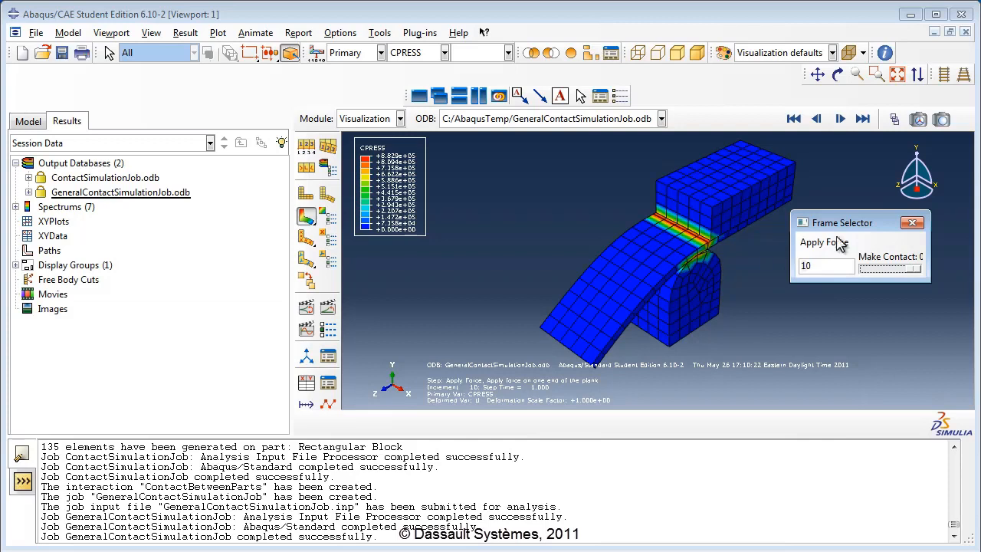
# - Display the CSHEAR2 contours and examine the contact areas between the plank and the two blocks up close
pyautogui.click(443, 54)
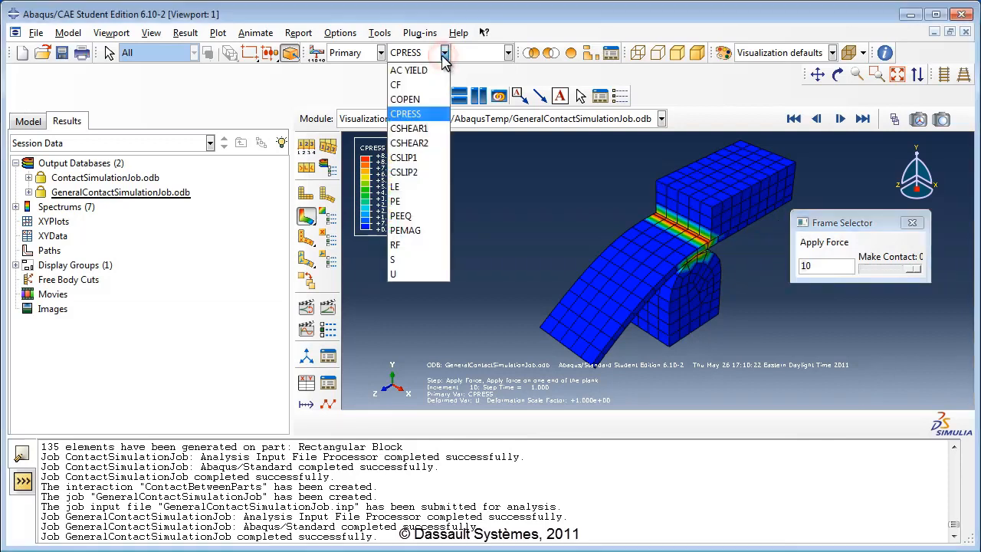
pyautogui.click(443, 145)
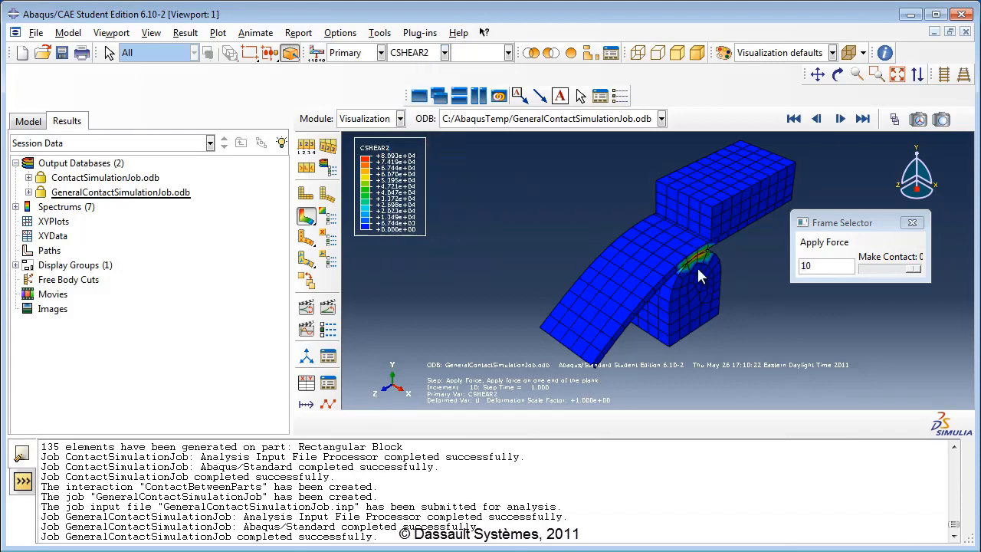
pyautogui.scroll(5, 695, 265)
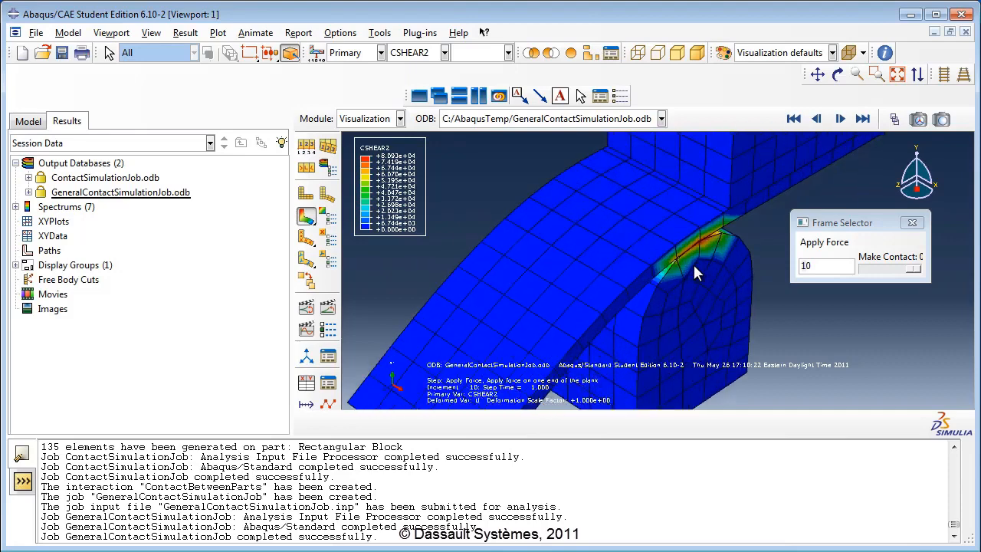
pyautogui.scroll(1, 695, 265)
pyautogui.moveTo(918, 269)
pyautogui.mouseDown()
pyautogui.moveTo(891, 276)
pyautogui.moveTo(922, 276)
pyautogui.mouseUp()
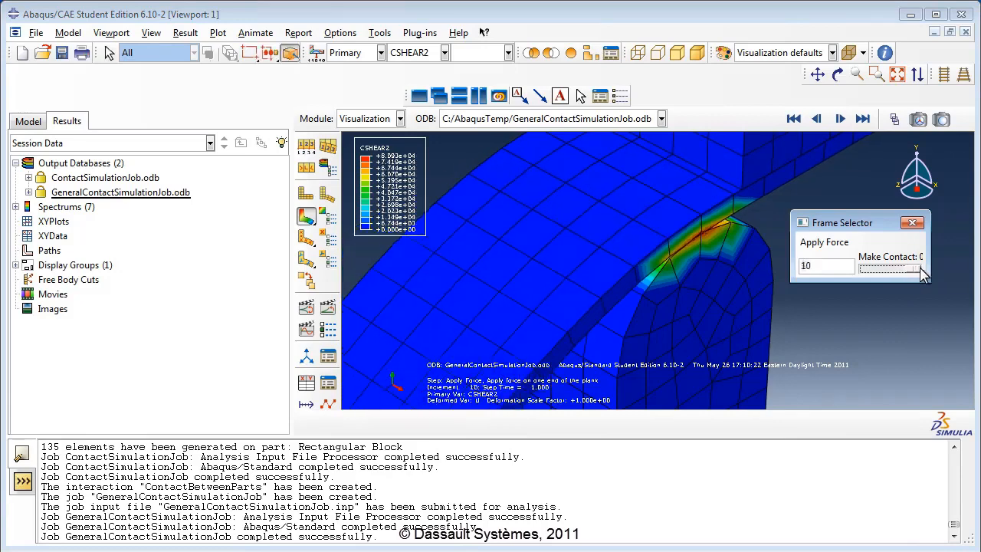
pyautogui.scroll(-6, 716, 282)
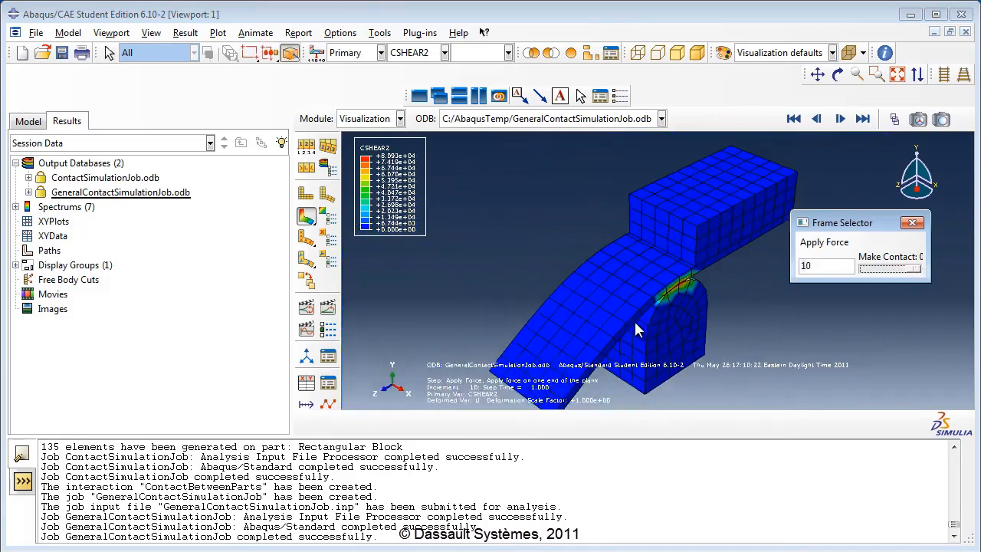
pyautogui.scroll(5, 634, 319)
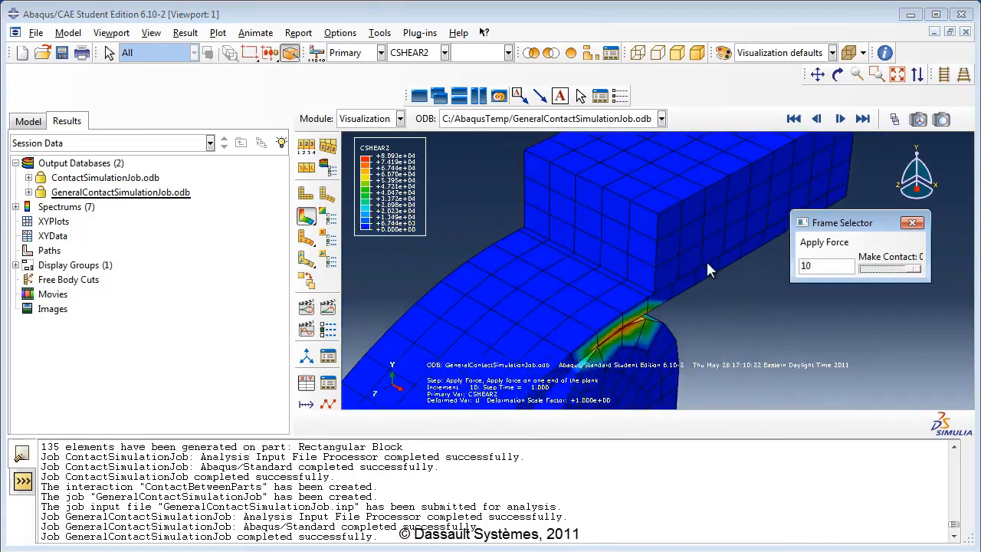
pyautogui.scroll(-5, 693, 274)
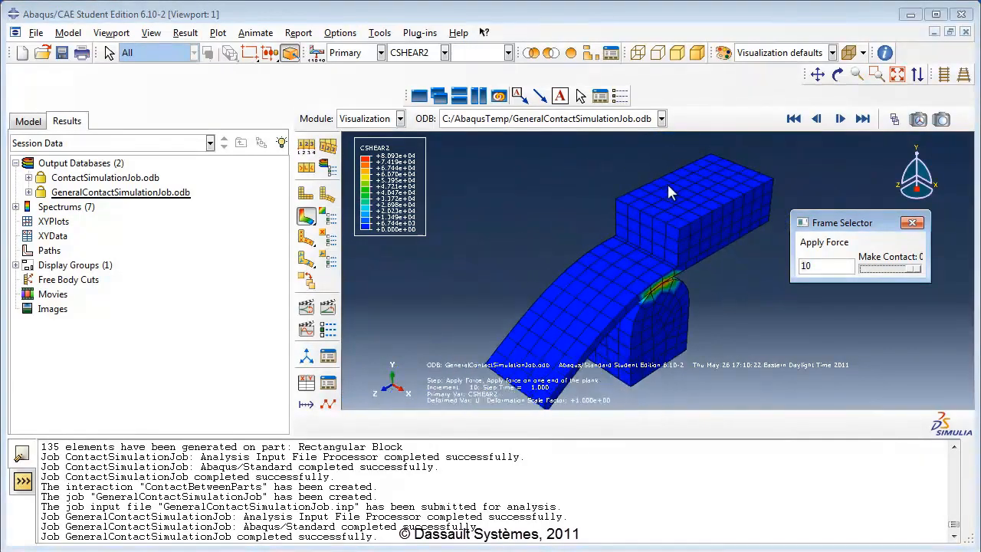
# - Isolate the rectangular block part instance to inspect its CSHEAR2 contours, and restore the display of all parts
pyautogui.click(529, 55)
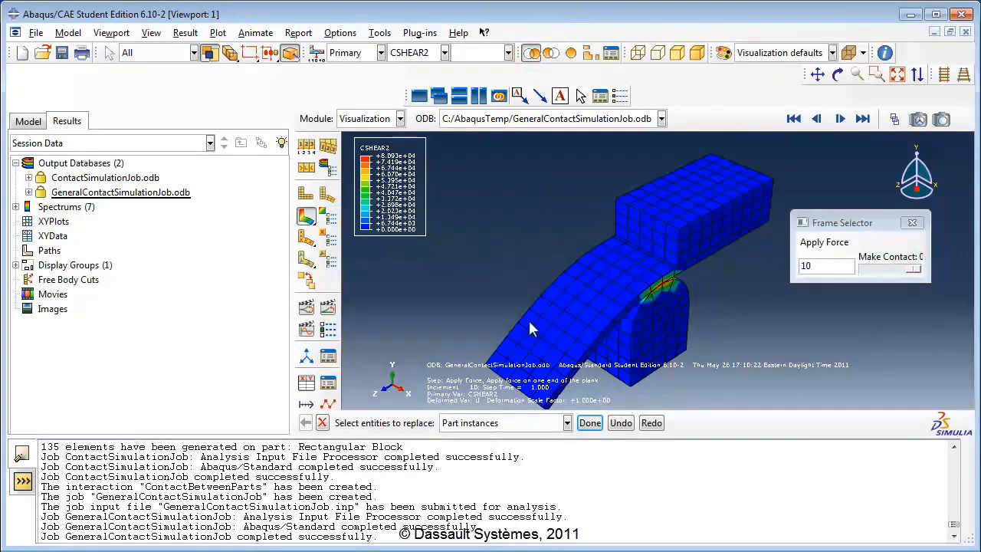
pyautogui.click(529, 420)
pyautogui.click(522, 440)
pyautogui.click(691, 223)
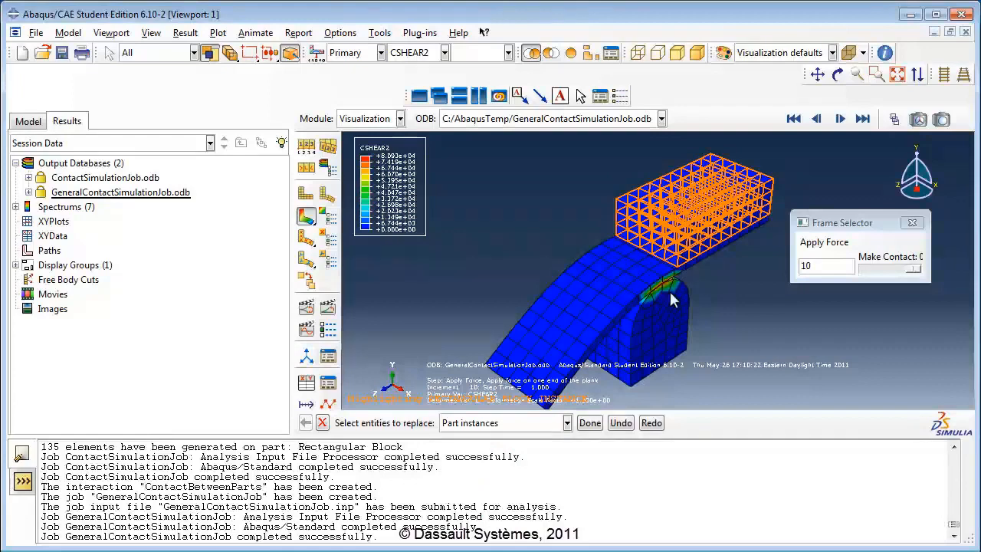
pyautogui.click(589, 423)
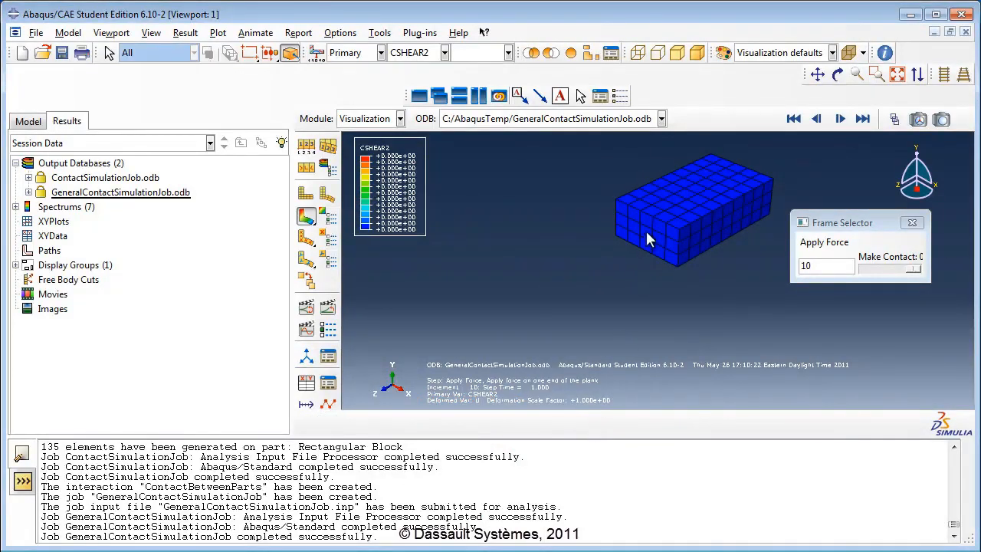
pyautogui.click(838, 74)
pyautogui.moveTo(693, 305); pyautogui.dragTo(676, 161)
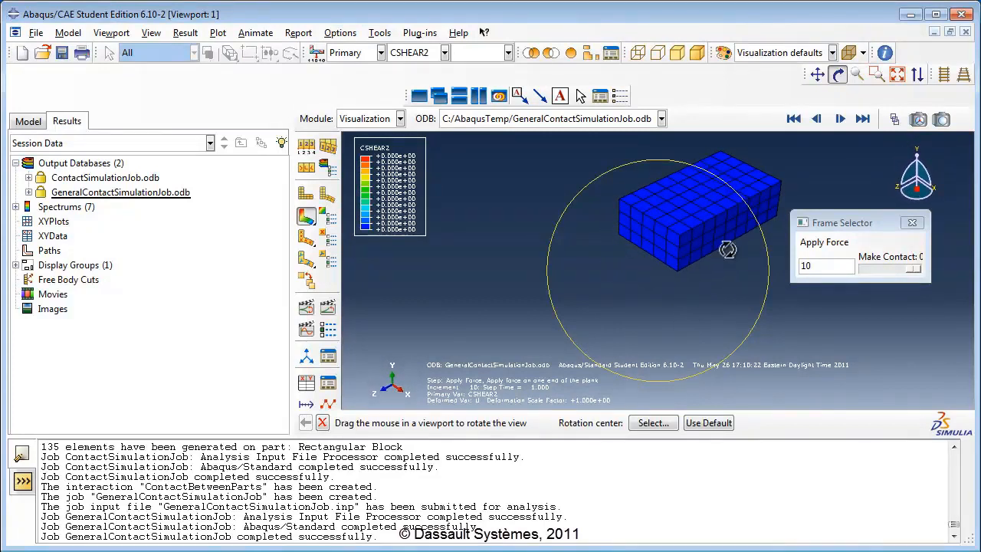
pyautogui.click(839, 74)
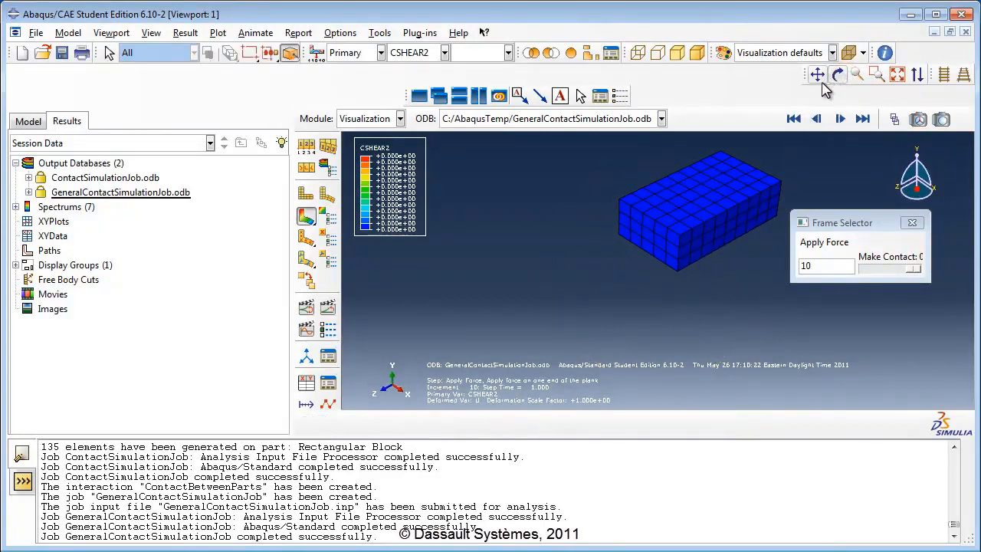
pyautogui.click(571, 54)
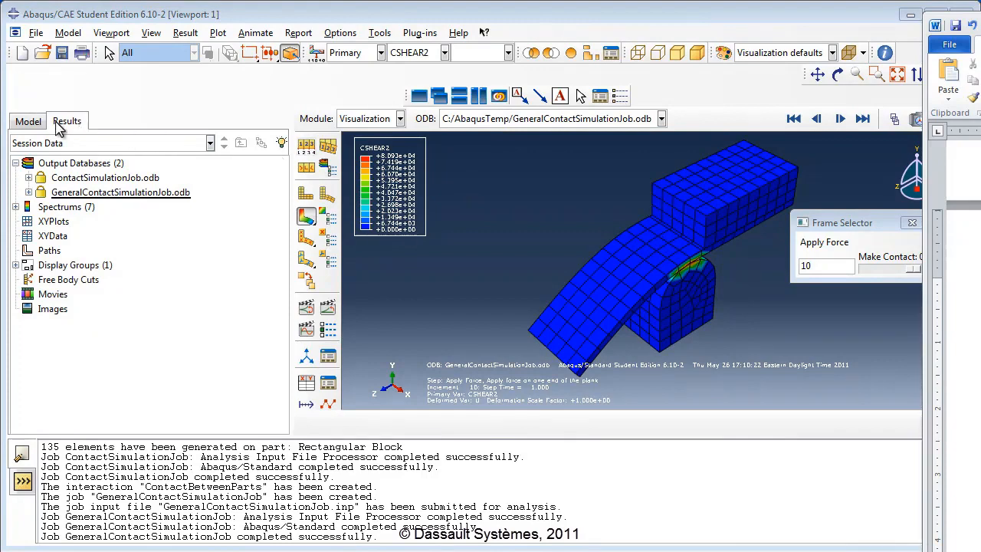
# - Open the H-Output-1 history output request for editing and collapse its Contact variables to show only the output categories
pyautogui.click(32, 122)
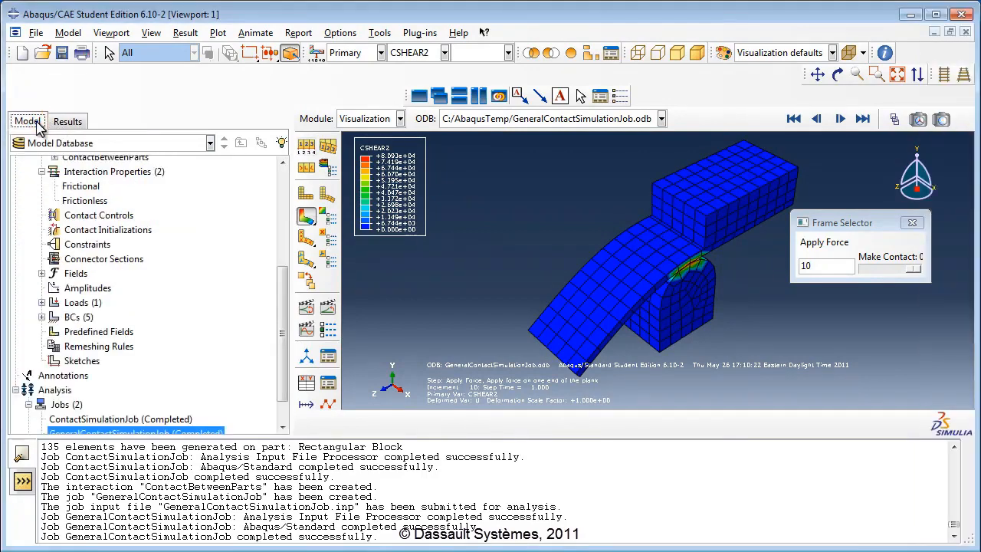
pyautogui.scroll(5, 84, 213)
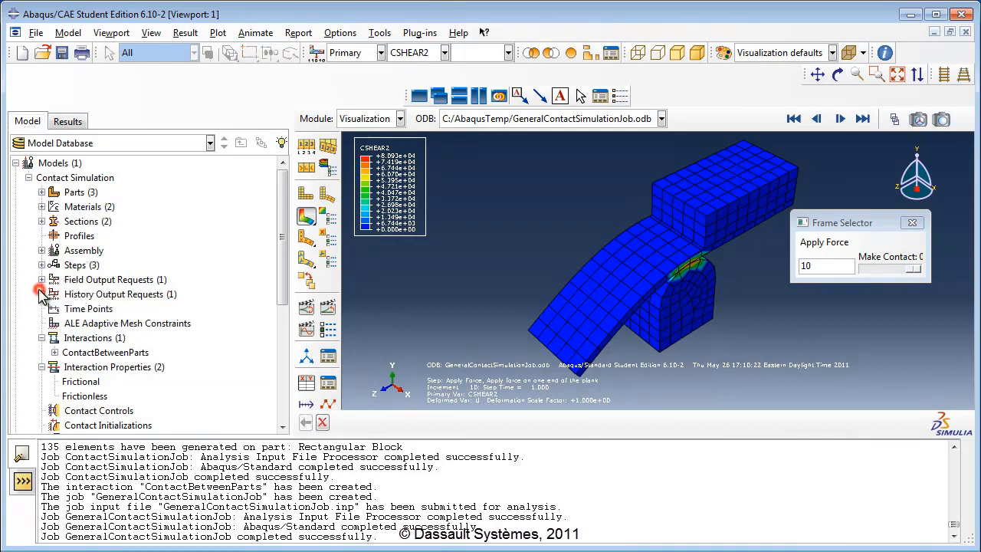
pyautogui.click(42, 294)
pyautogui.doubleClick(86, 309)
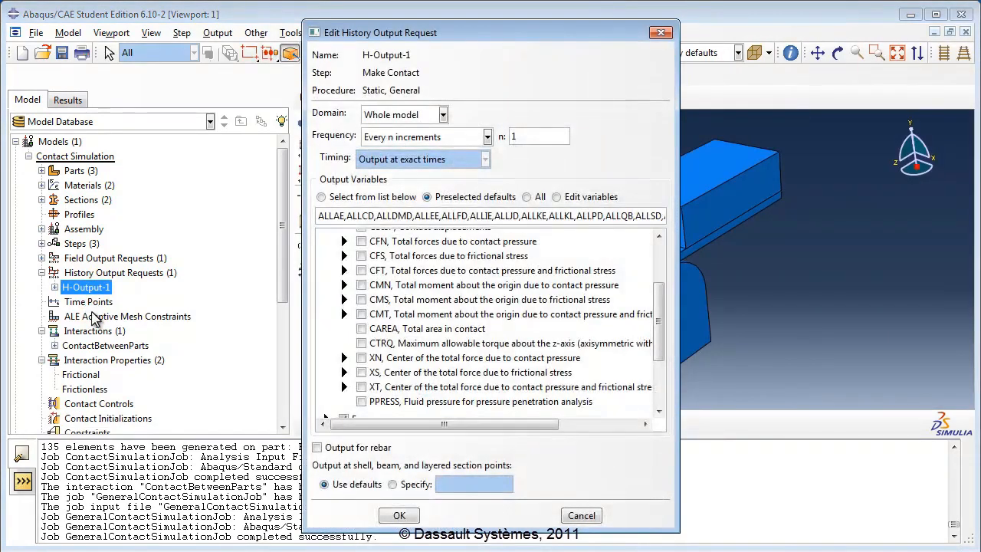
pyautogui.scroll(3, 337, 307)
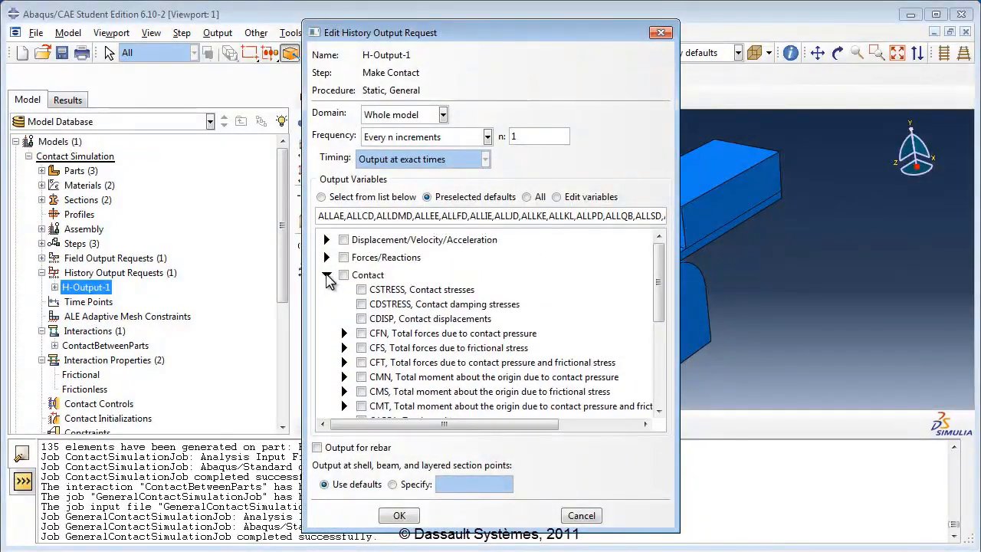
pyautogui.click(325, 274)
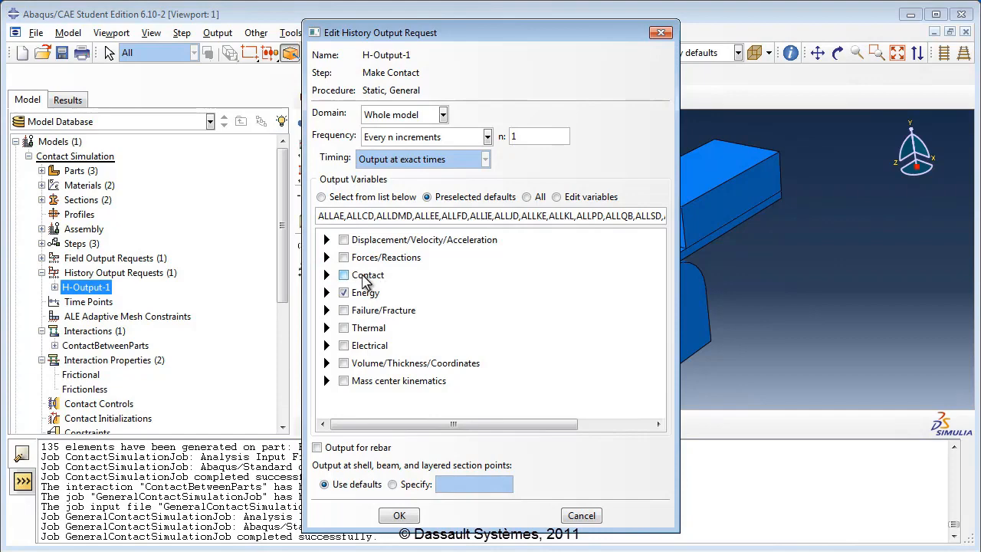
# - Switch the whole Contact output category on and off again, and look through its individual contact variables
pyautogui.click(365, 278)
pyautogui.click(365, 278)
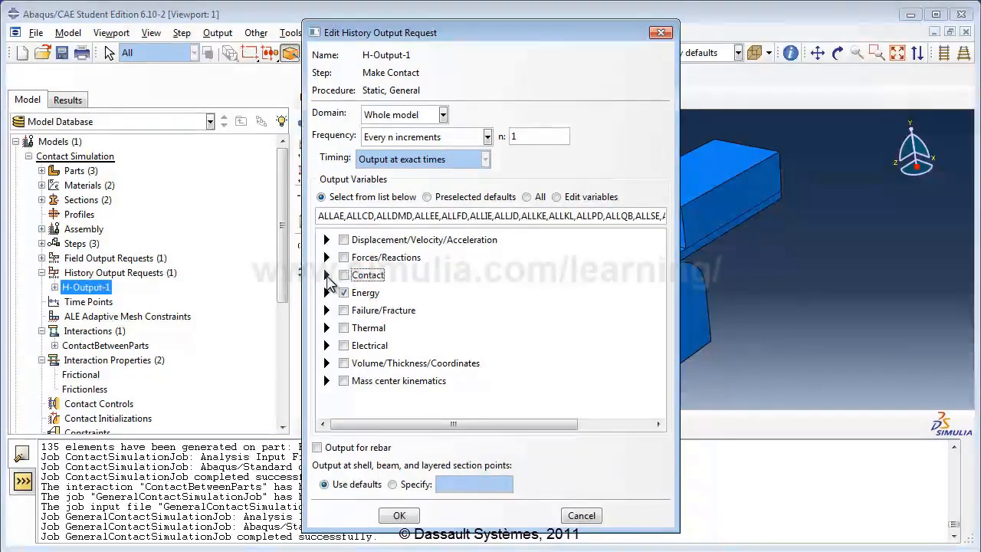
pyautogui.click(326, 274)
pyautogui.scroll(-1, 412, 308)
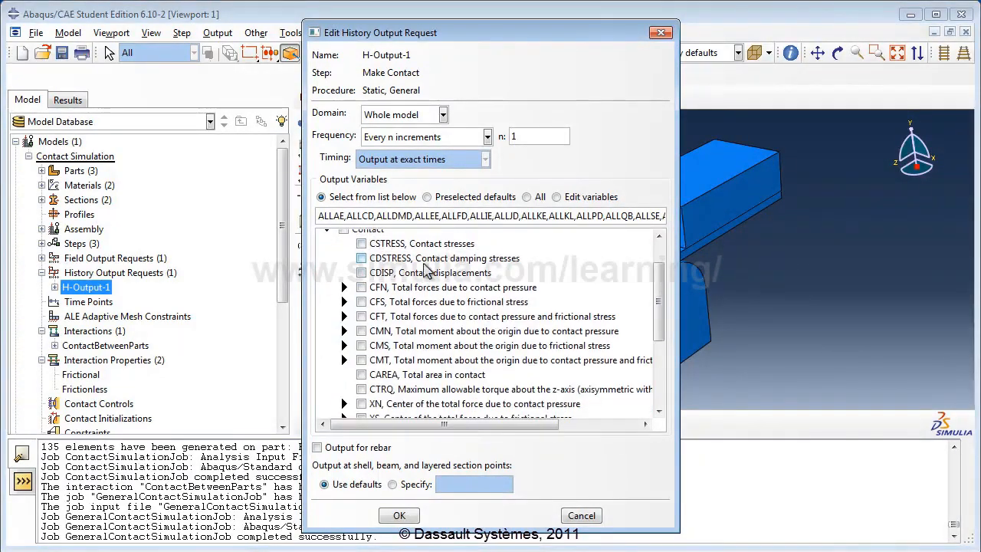
pyautogui.scroll(-1, 423, 349)
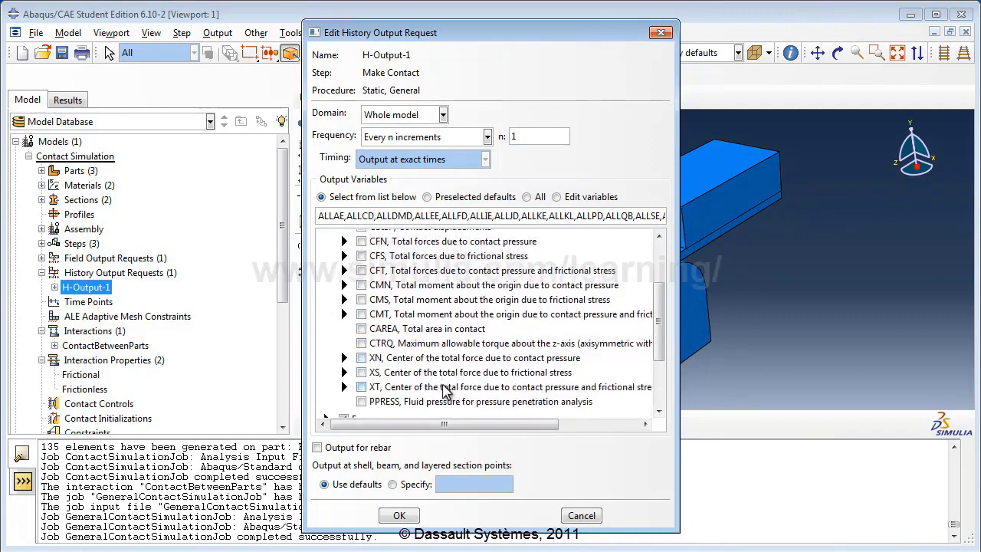
pyautogui.scroll(1, 451, 303)
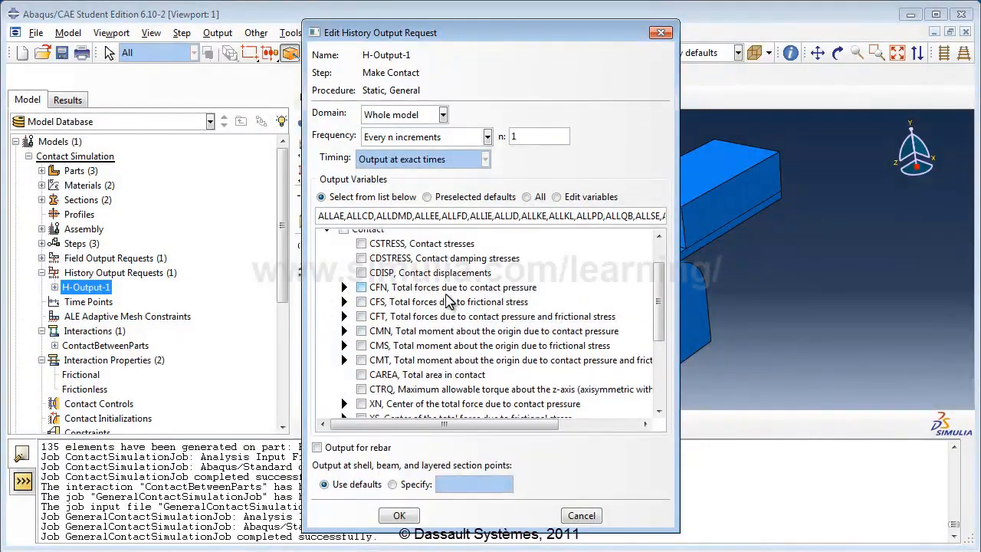
# - Select the CAREA total contact area variable, clear it again, and accept the history output request
pyautogui.click(438, 376)
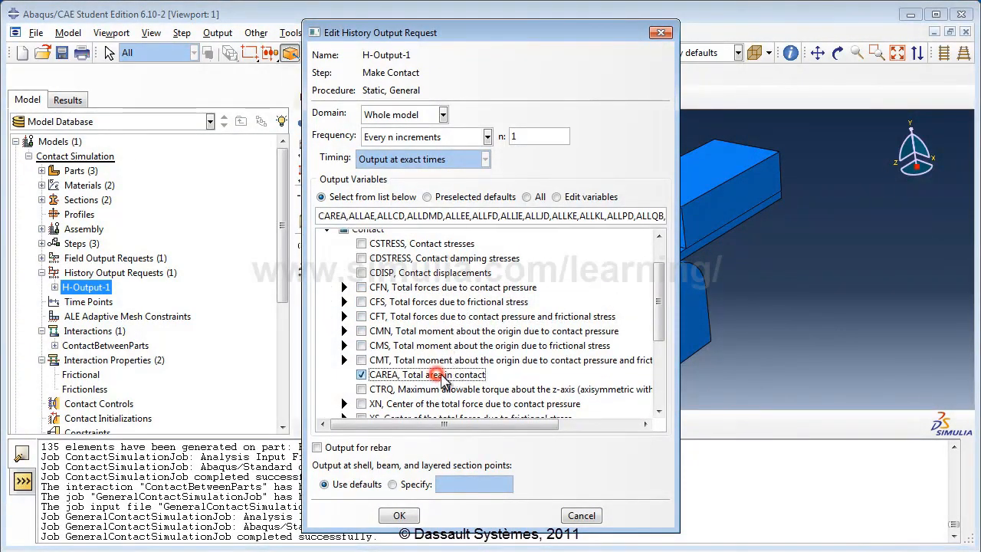
pyautogui.click(464, 376)
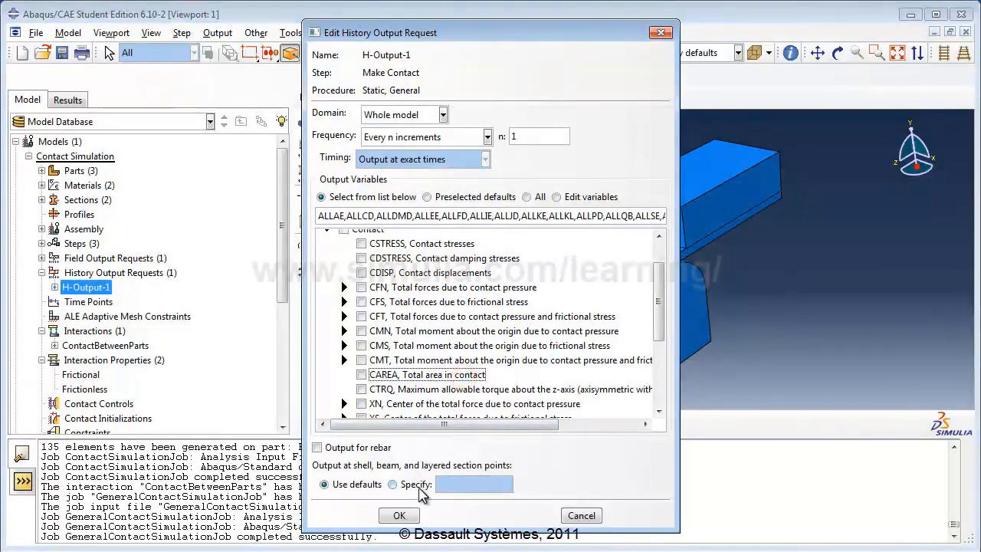
pyautogui.click(407, 516)
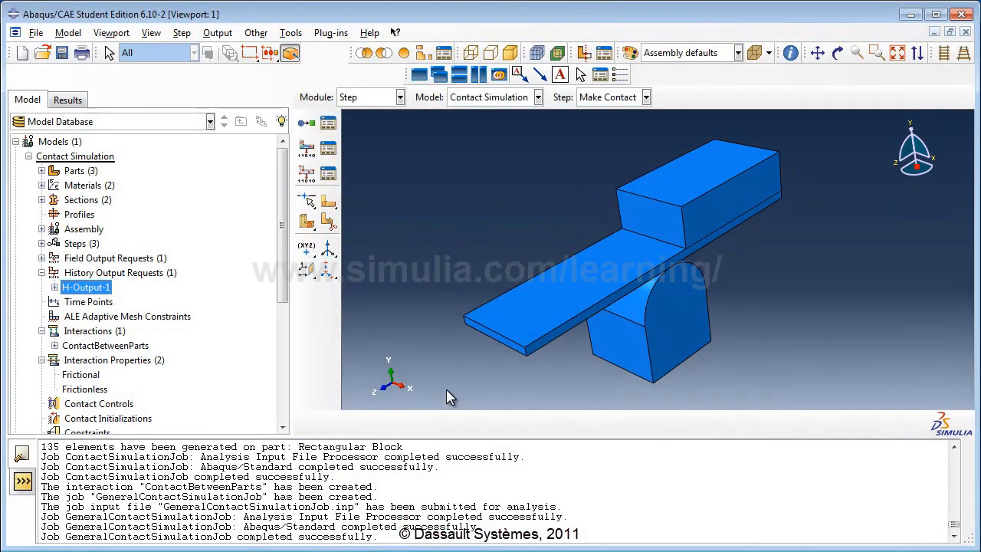